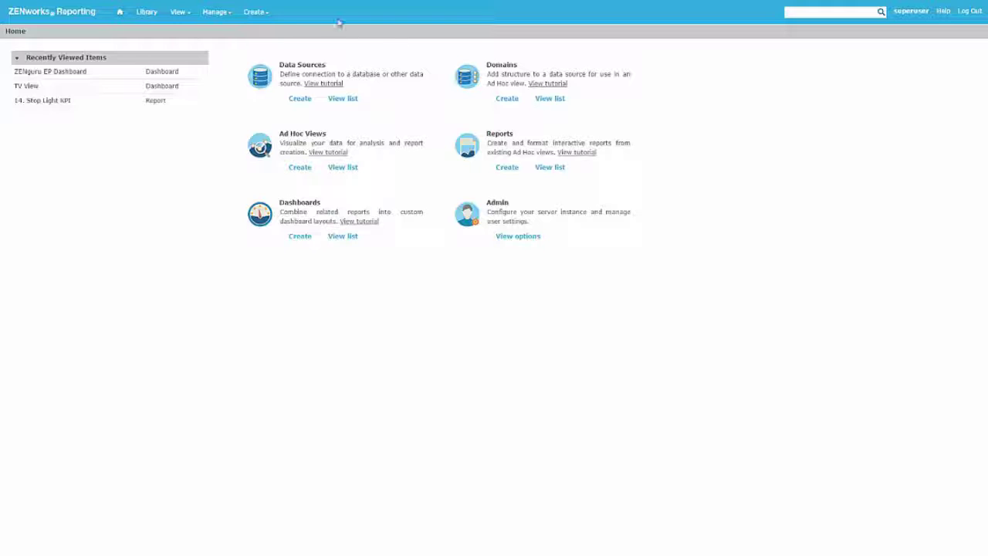
Create a new dashboard and look through its list of existing content.
{"action": "mouse_move", "coordinate": [257, 12]}
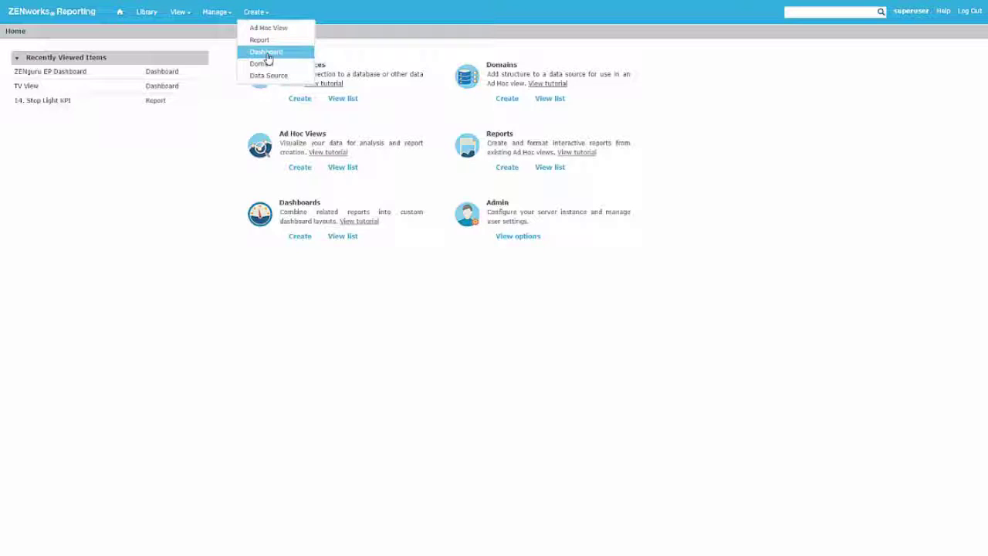
{"action": "left_click", "coordinate": [267, 53]}
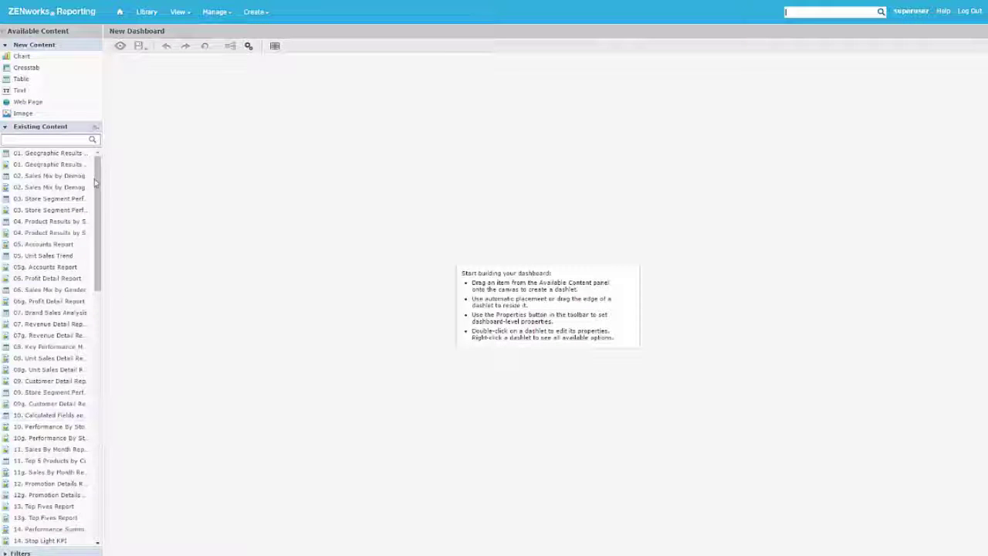
{"action": "left_click_drag", "start_coordinate": [98, 193], "coordinate": [105, 430]}
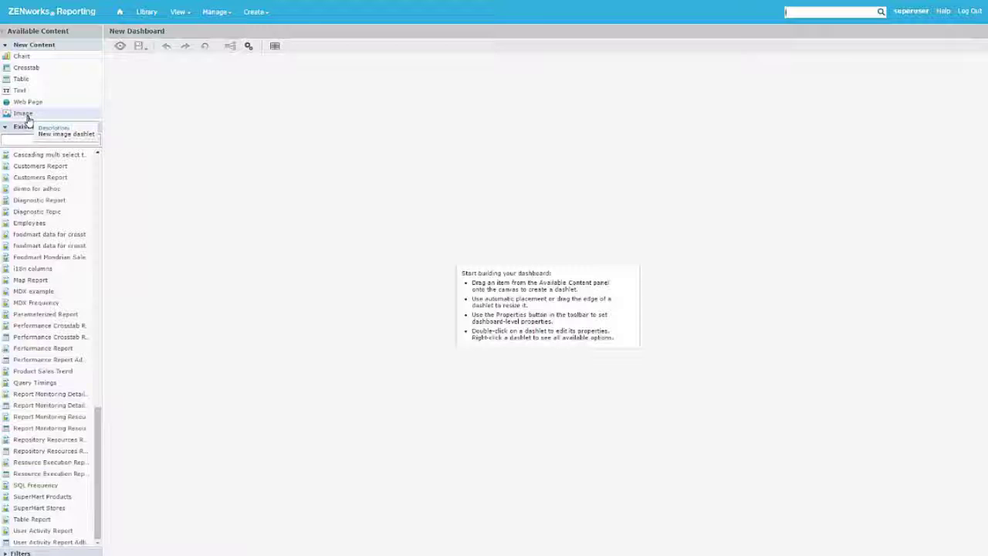
{"action": "left_click_drag", "start_coordinate": [27, 118], "coordinate": [291, 247]}
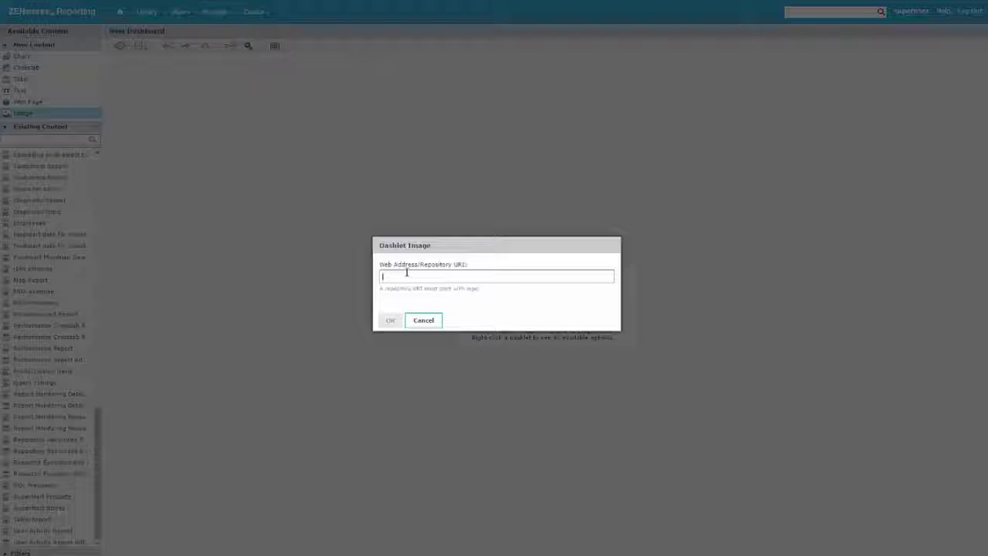
{"action": "type", "text": "repo:"}
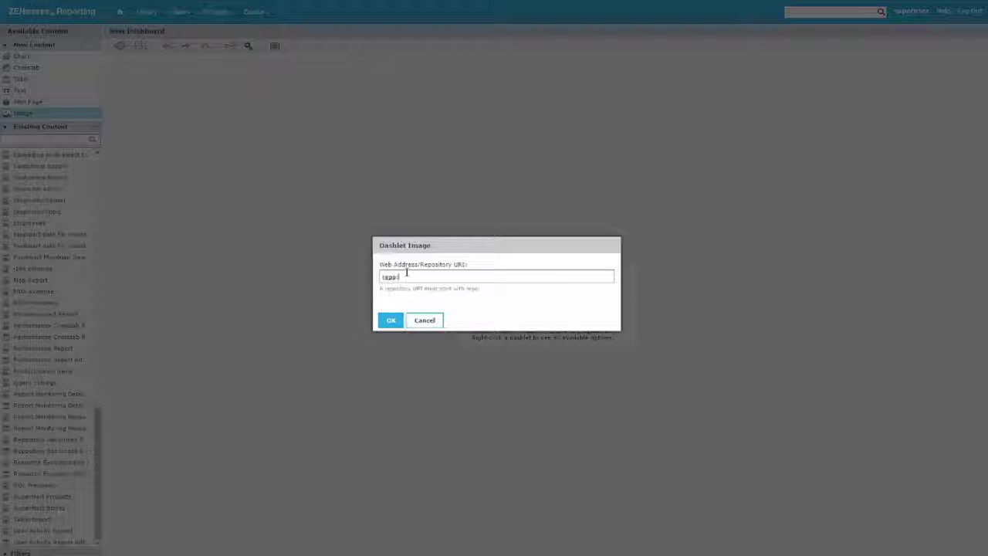
{"action": "key", "text": "ctrl+v"}
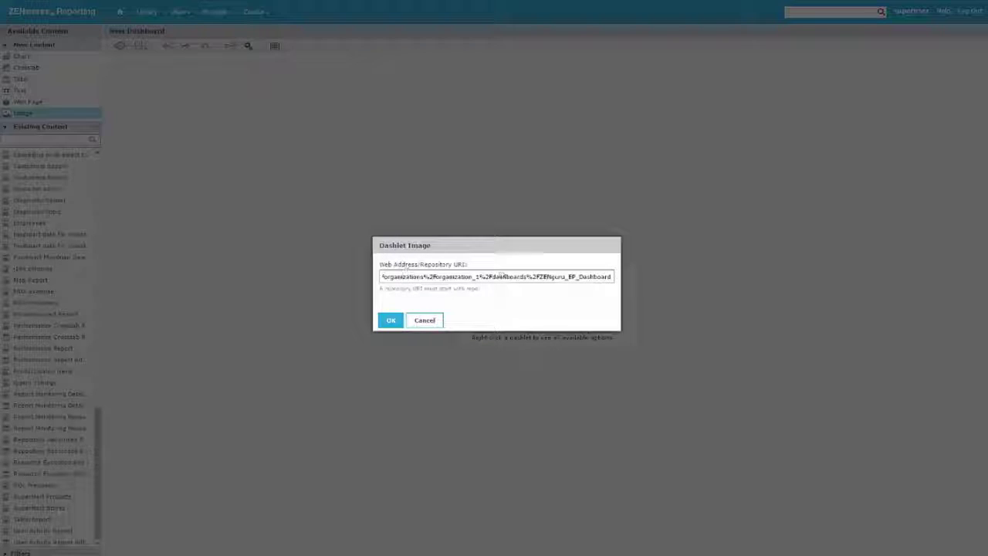
{"action": "left_click", "coordinate": [425, 321]}
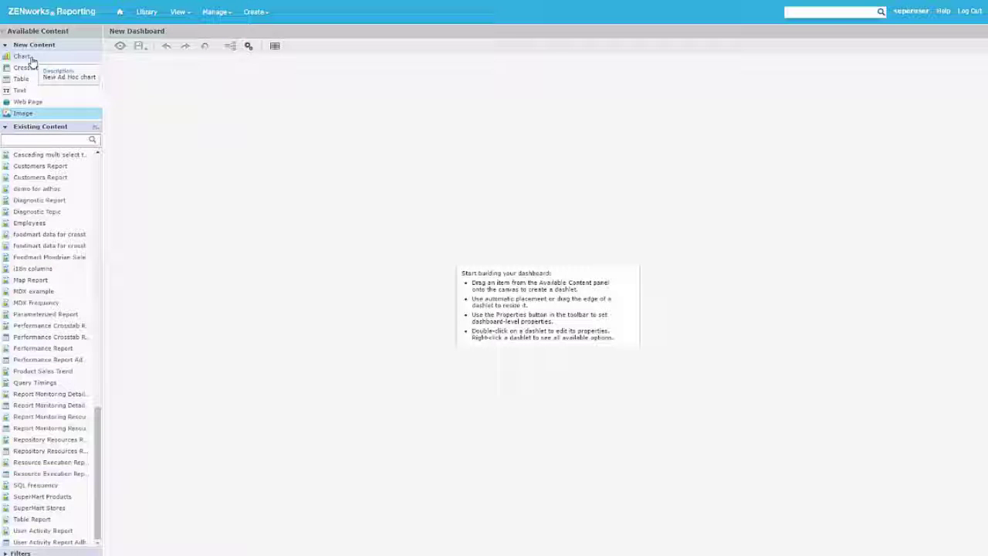
Add a new chart to the dashboard using MFSD Domain as its data, with Configuration as the selected fields.
{"action": "left_click_drag", "start_coordinate": [29, 60], "coordinate": [225, 165]}
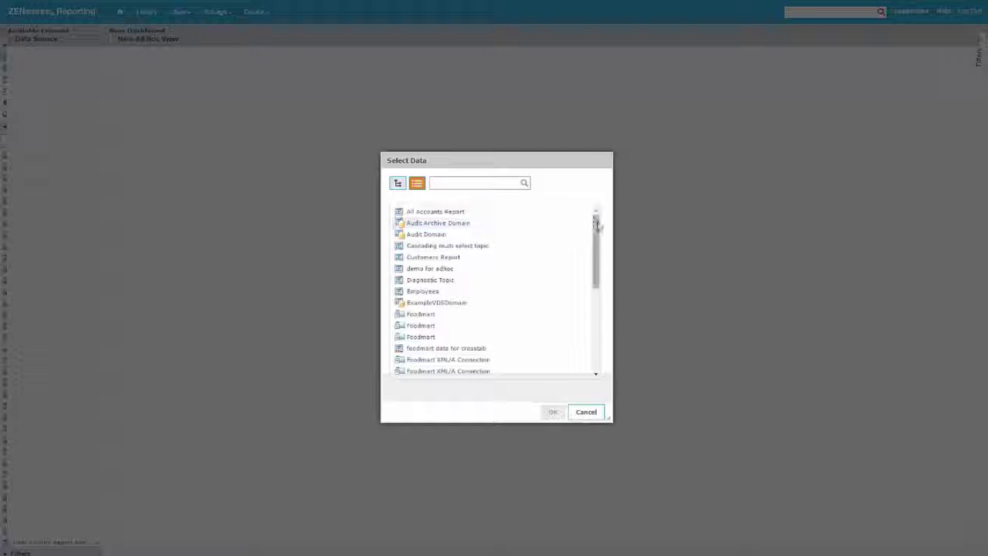
{"action": "left_click_drag", "start_coordinate": [597, 223], "coordinate": [597, 314]}
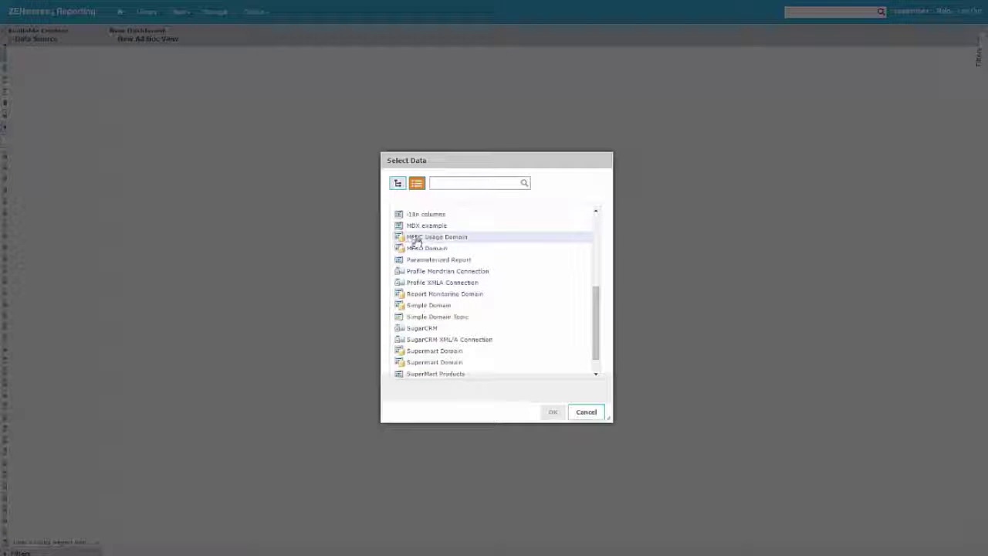
{"action": "left_click", "coordinate": [443, 250]}
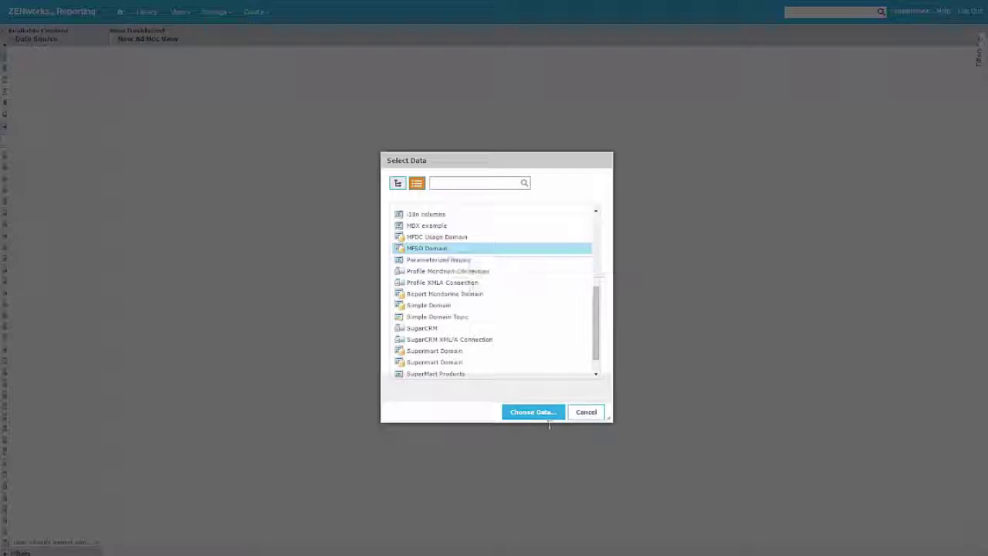
{"action": "left_click", "coordinate": [544, 415]}
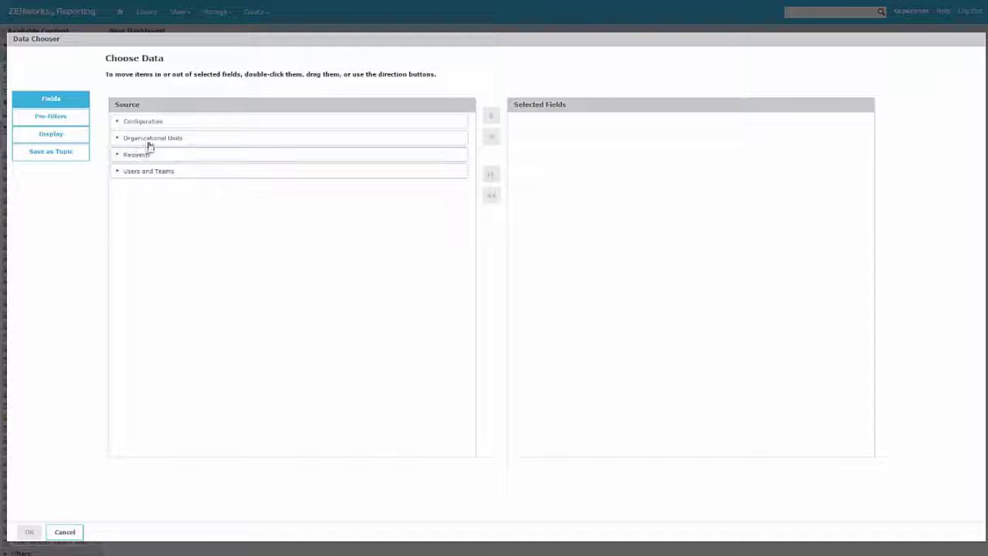
{"action": "left_click", "coordinate": [136, 121]}
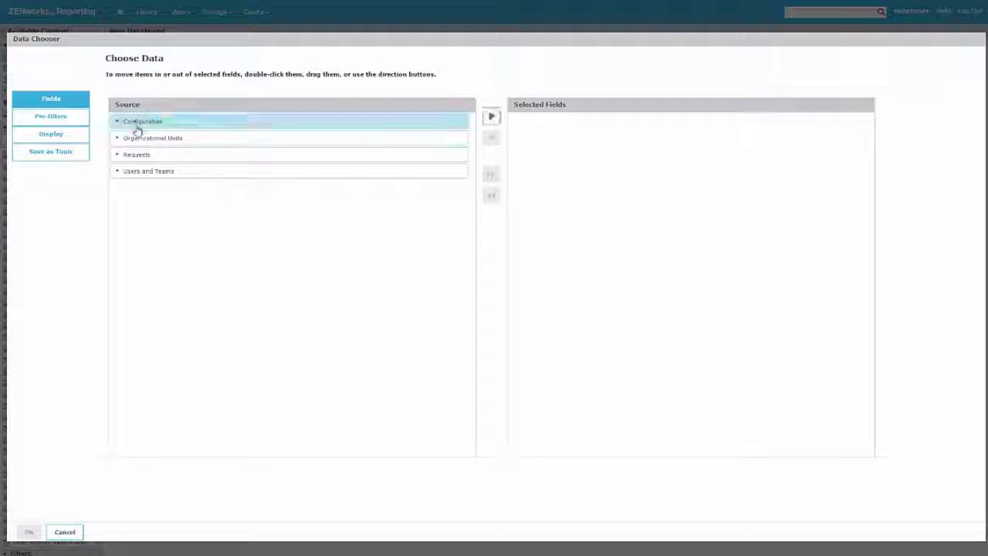
{"action": "left_click", "coordinate": [491, 116]}
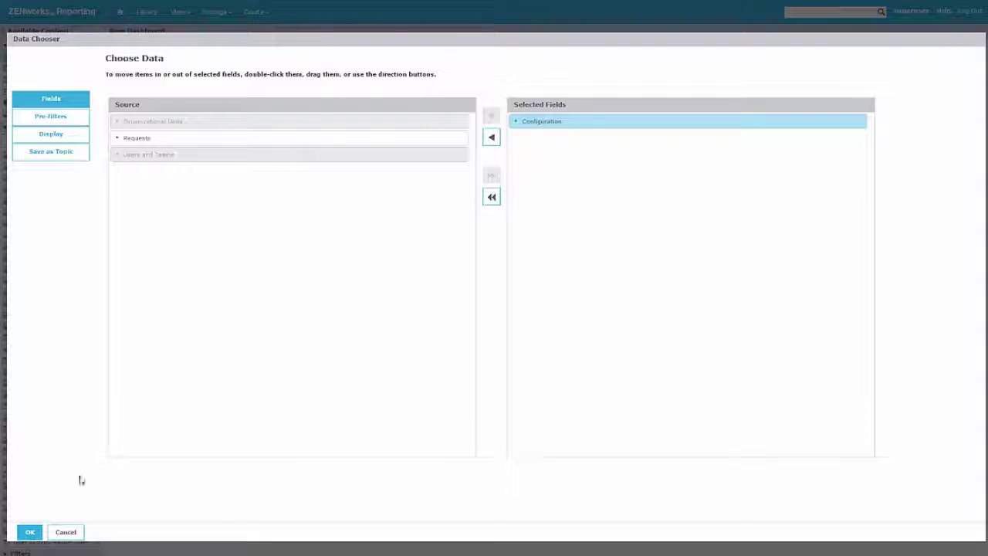
{"action": "left_click", "coordinate": [30, 532]}
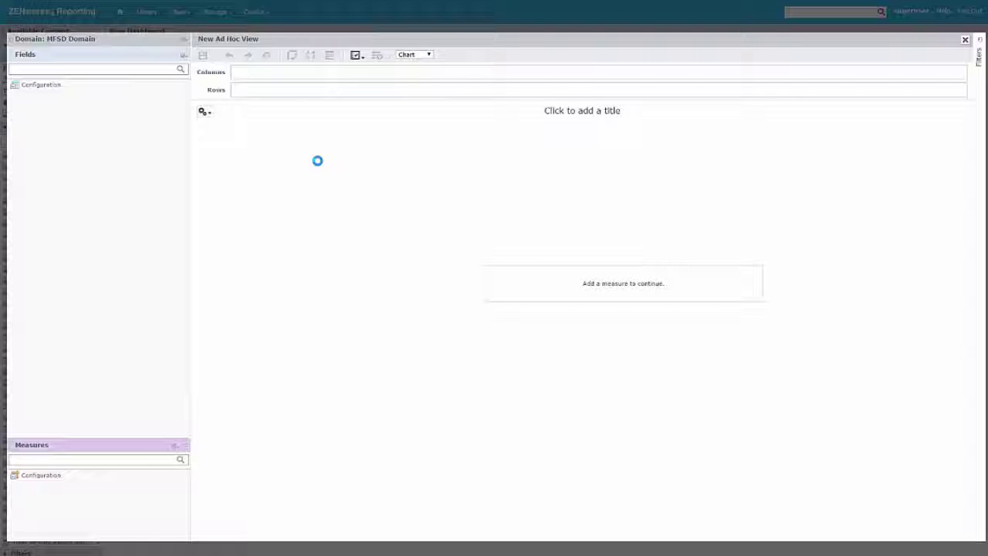
Add the Item Type Name field from the Configuration Type group to the chart's columns.
{"action": "left_click", "coordinate": [17, 86]}
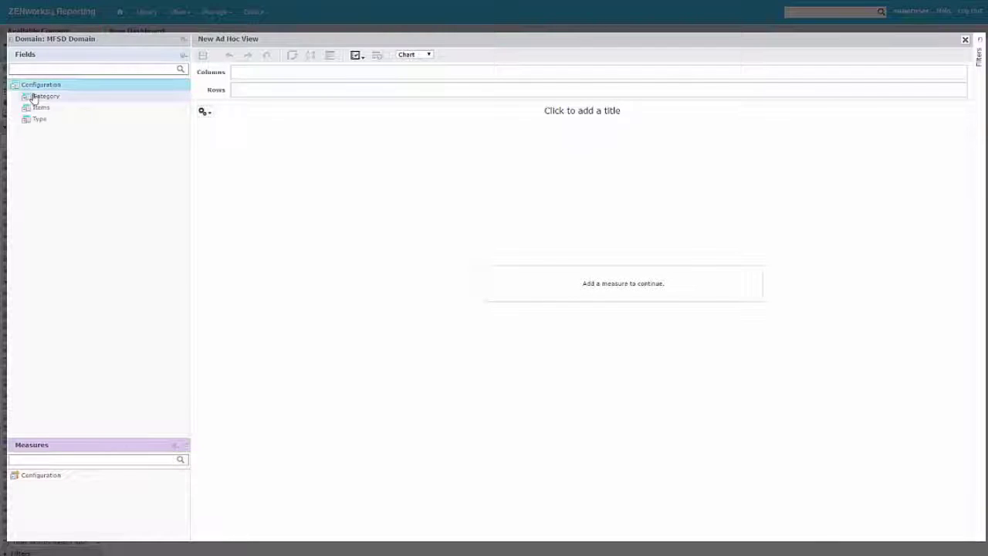
{"action": "left_click", "coordinate": [32, 97]}
{"action": "left_click", "coordinate": [26, 154]}
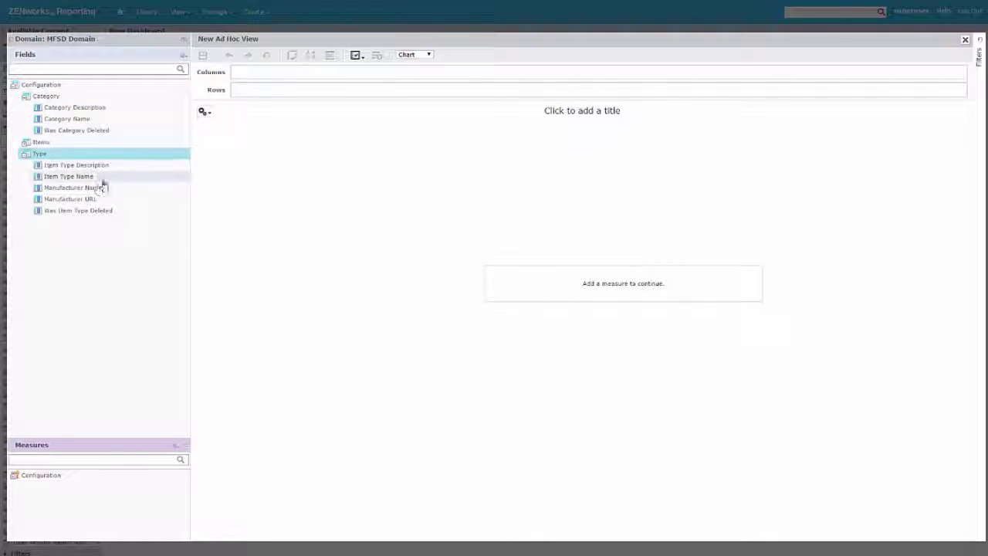
{"action": "right_click", "coordinate": [90, 178]}
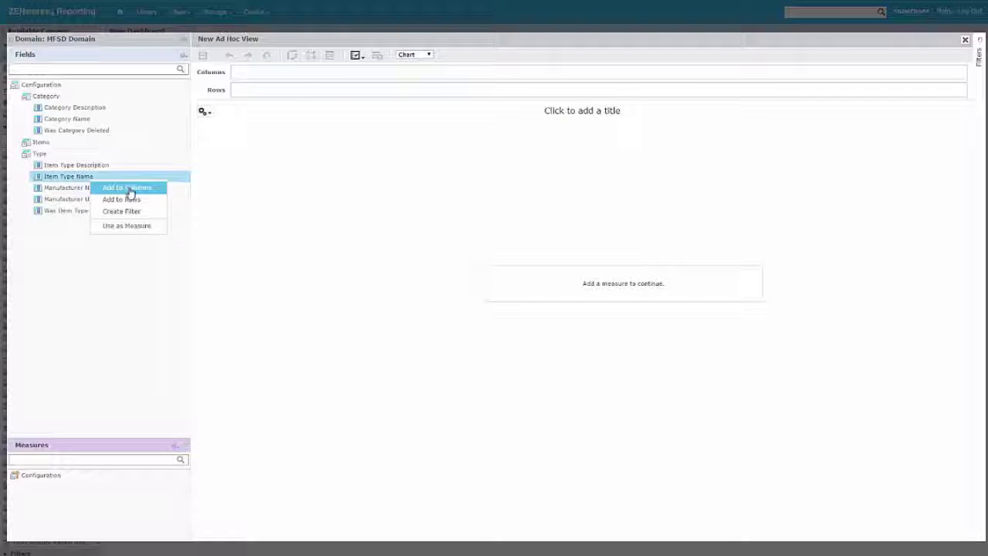
{"action": "left_click", "coordinate": [129, 192]}
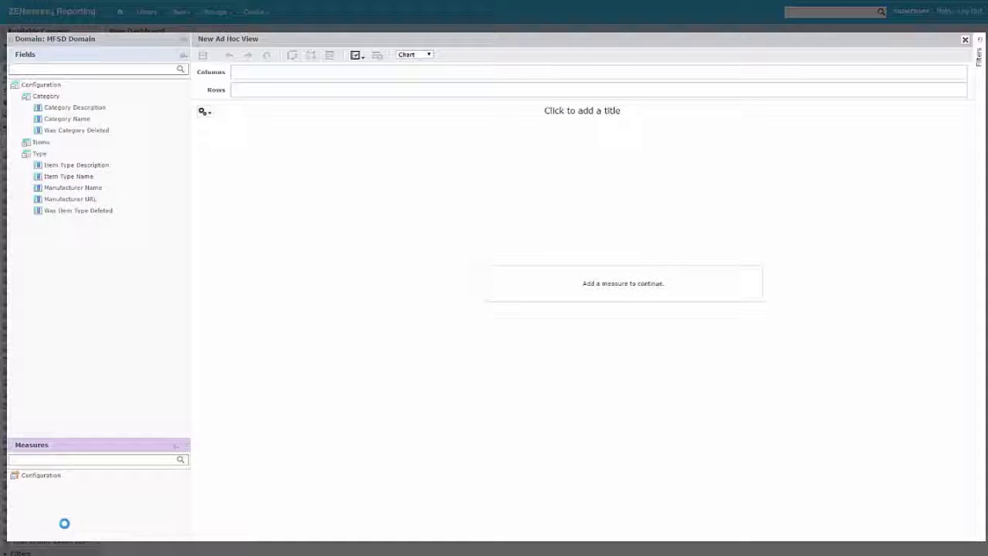
Add the Item ID measure from the Configuration Items group to the chart's rows.
{"action": "left_click", "coordinate": [14, 479]}
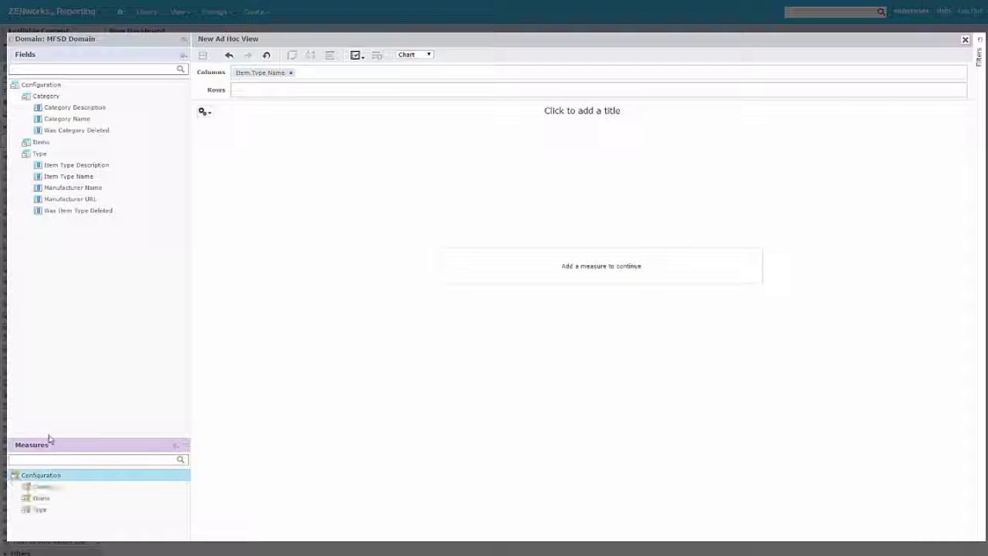
{"action": "left_click", "coordinate": [26, 498]}
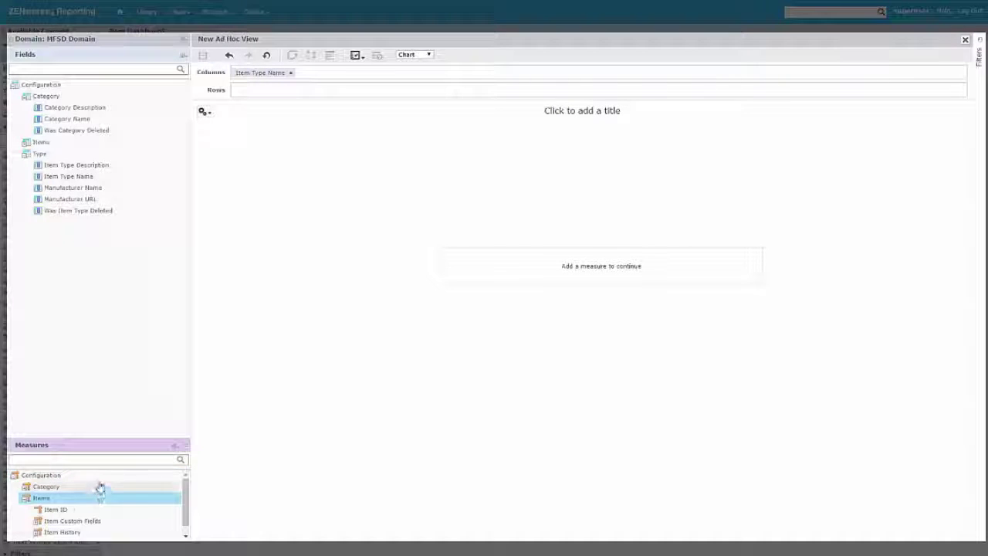
{"action": "left_click", "coordinate": [53, 500]}
{"action": "right_click", "coordinate": [51, 501]}
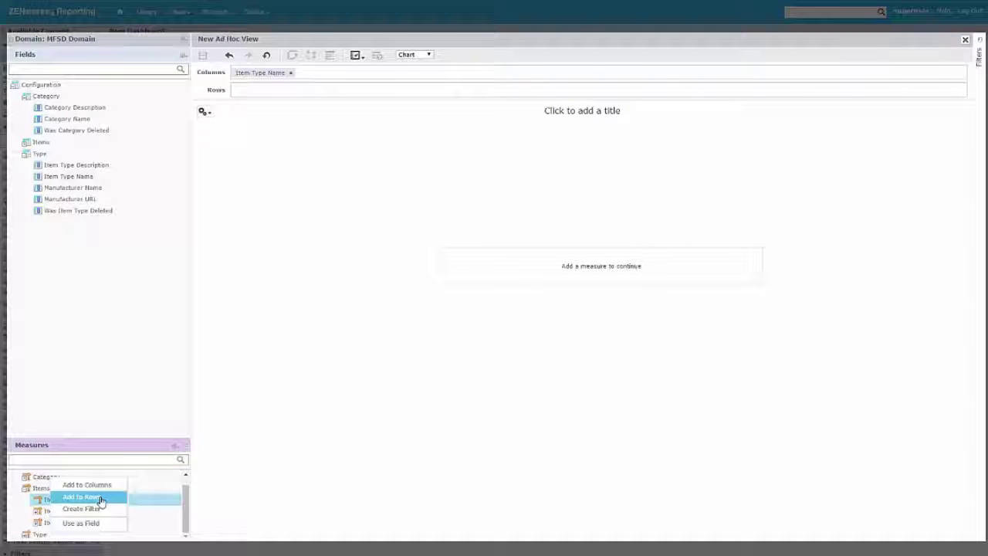
{"action": "left_click", "coordinate": [99, 497]}
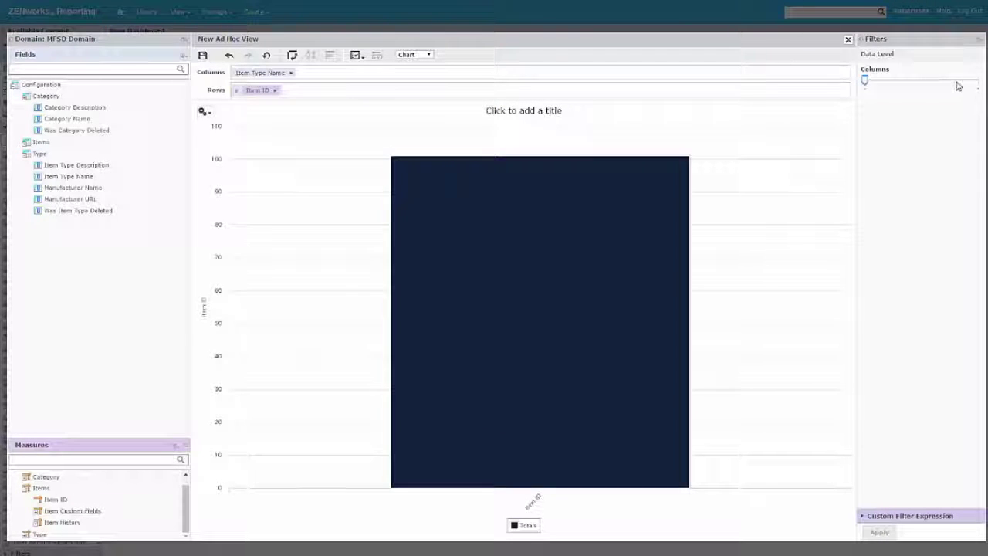
Set the chart's column data level to Item Type Name and swap its columns and rows.
{"action": "left_click", "coordinate": [957, 82]}
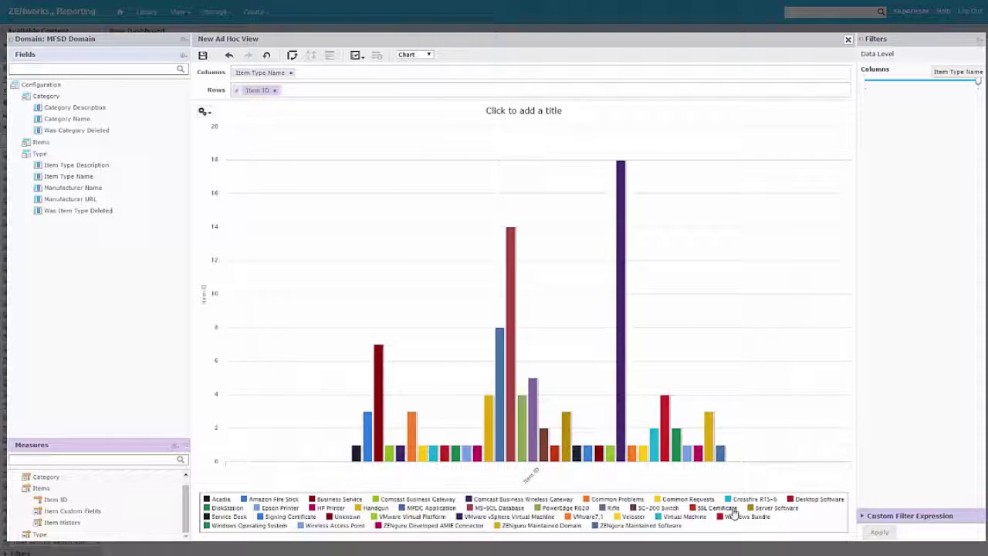
{"action": "left_click", "coordinate": [296, 58]}
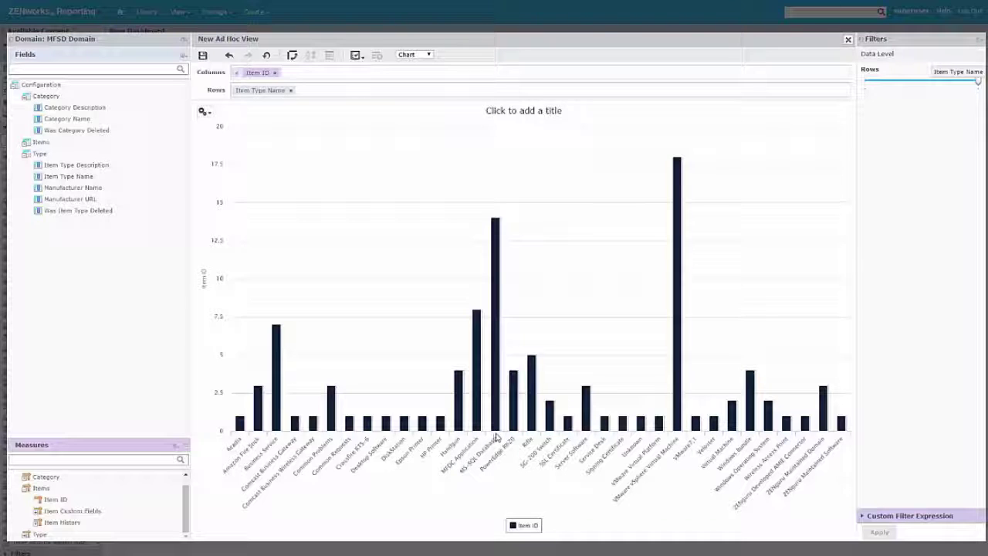
Title the chart "Items by Type".
{"action": "left_click", "coordinate": [508, 107]}
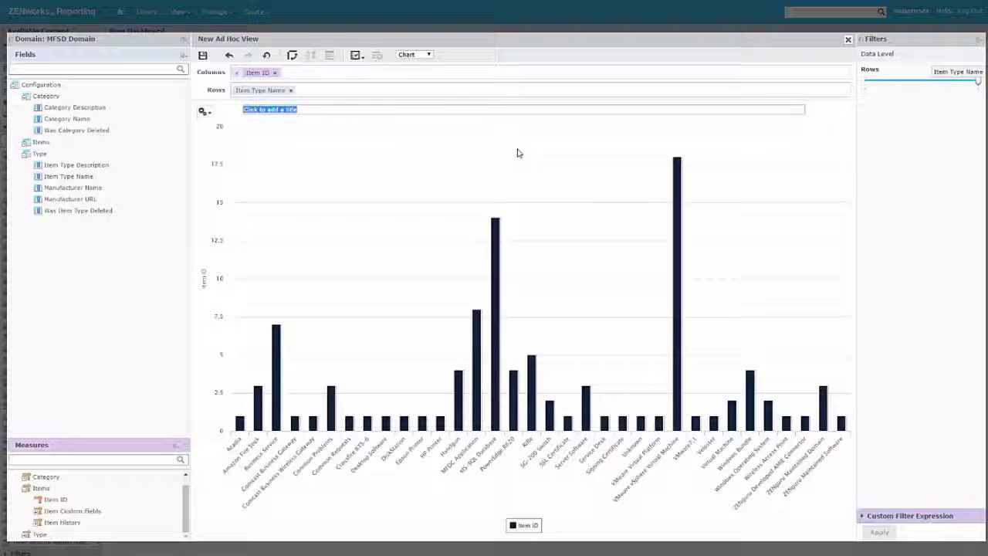
{"action": "type", "text": "Items by Type"}
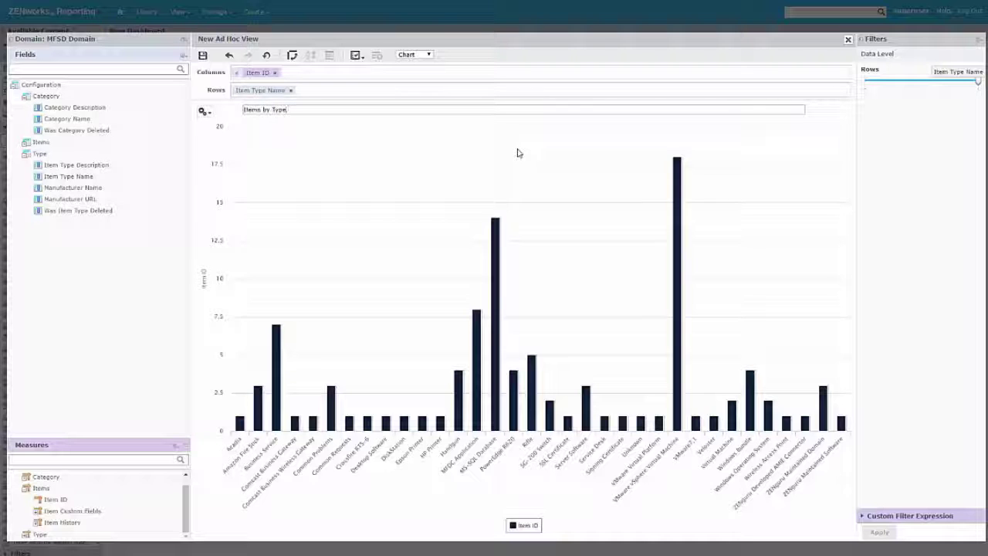
{"action": "left_click", "coordinate": [519, 153]}
Save the chart to the dashboard as a dashlet named "MFSD-Items byType".
{"action": "left_click", "coordinate": [203, 55]}
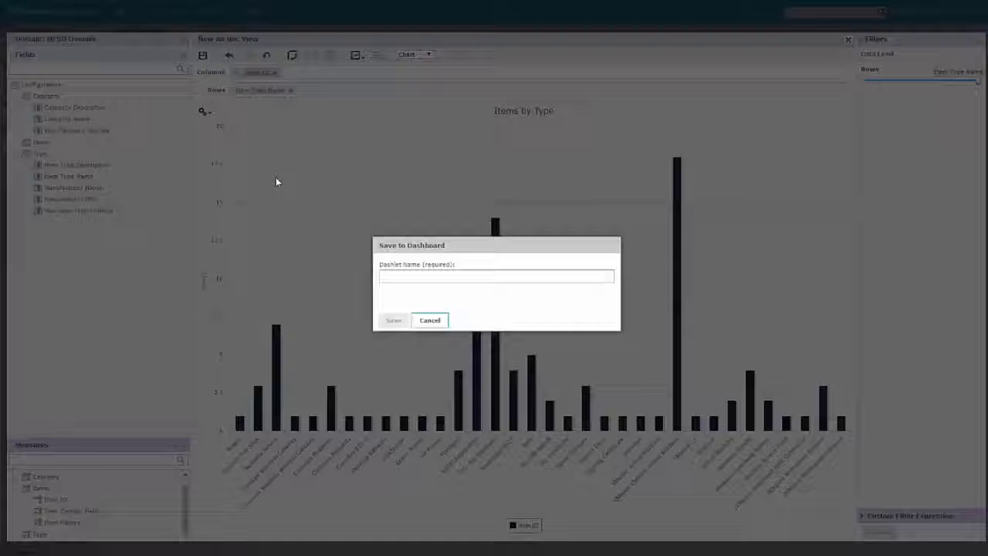
{"action": "type", "text": "HFSD"}
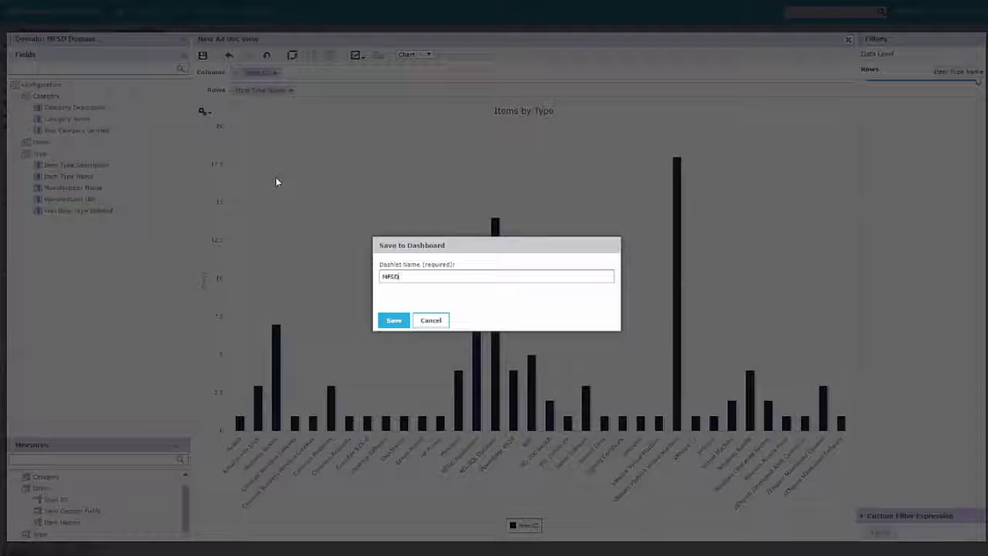
{"action": "type", "text": "-Items"}
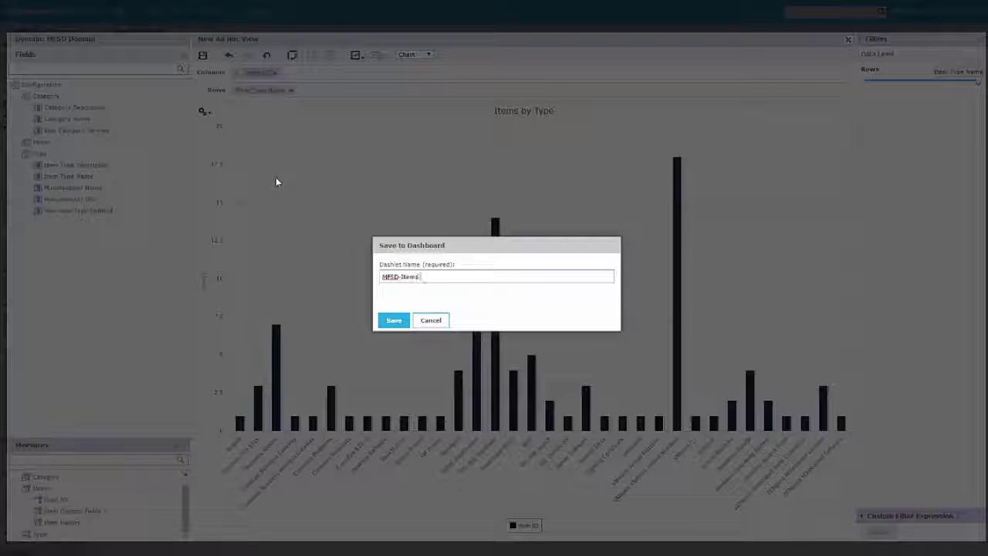
{"action": "type", "text": " by Type"}
{"action": "key", "text": "Return"}
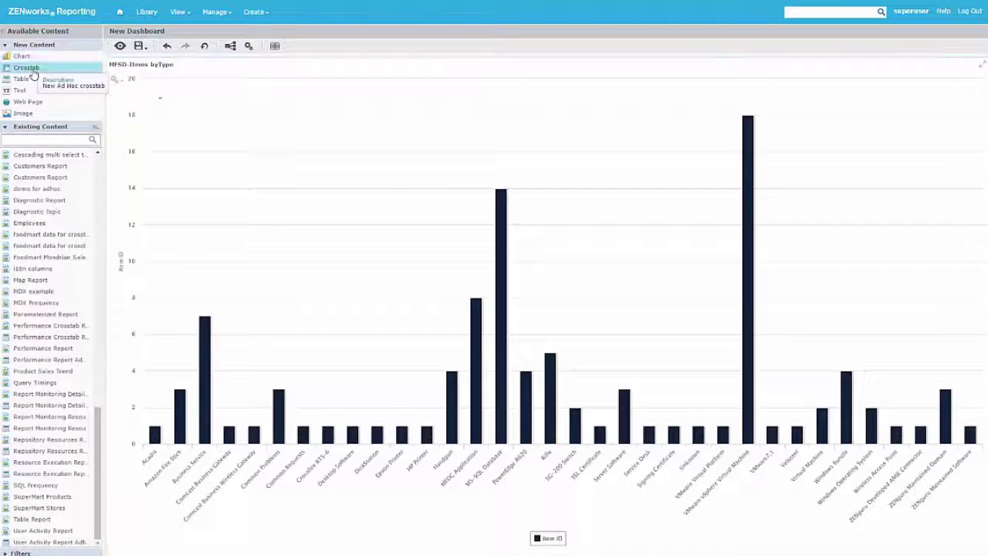
Place a new crosstab on the dashboard beside the items chart, using MFSD Domain as its data source.
{"action": "left_click_drag", "start_coordinate": [33, 75], "coordinate": [759, 225]}
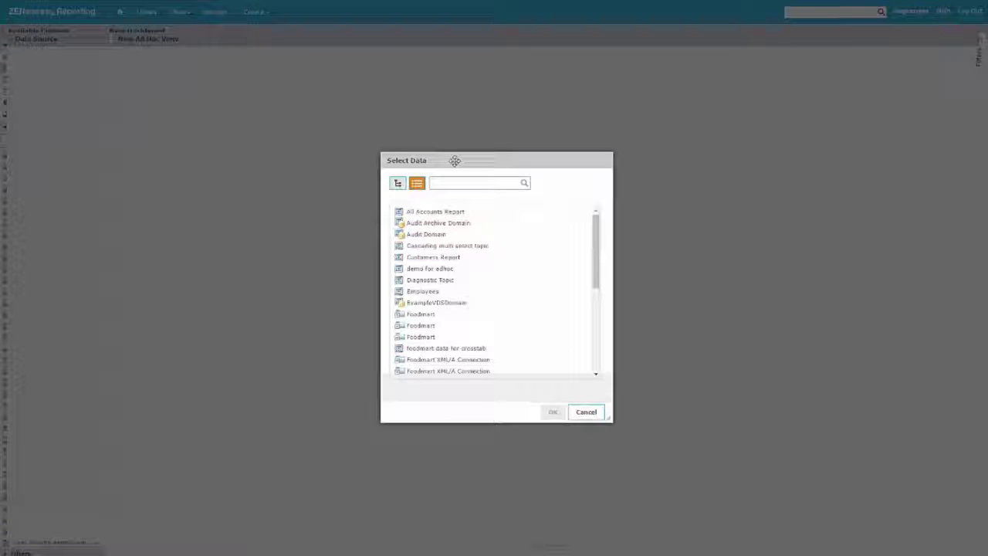
{"action": "scroll", "coordinate": [587, 302], "scroll_direction": "down", "scroll_amount": 4}
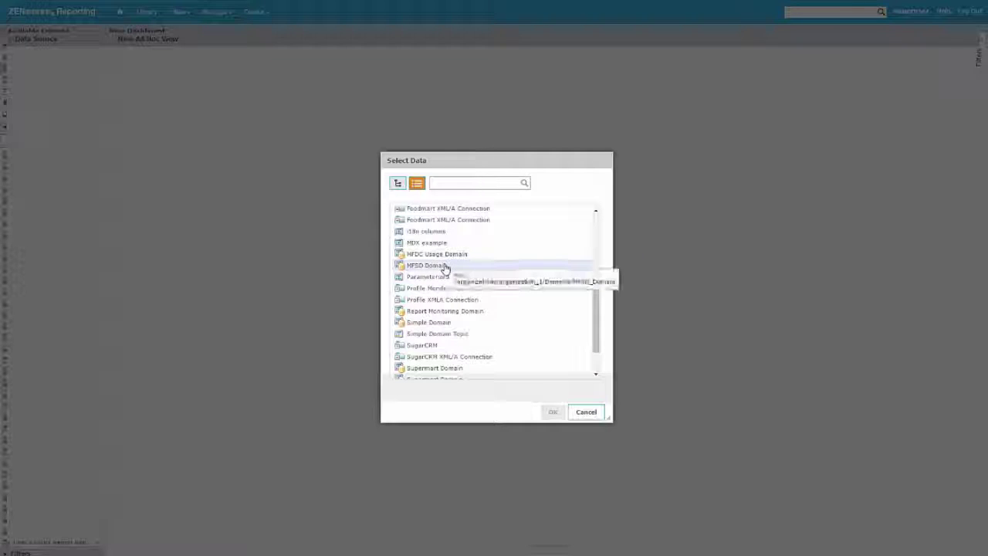
{"action": "left_click", "coordinate": [438, 267]}
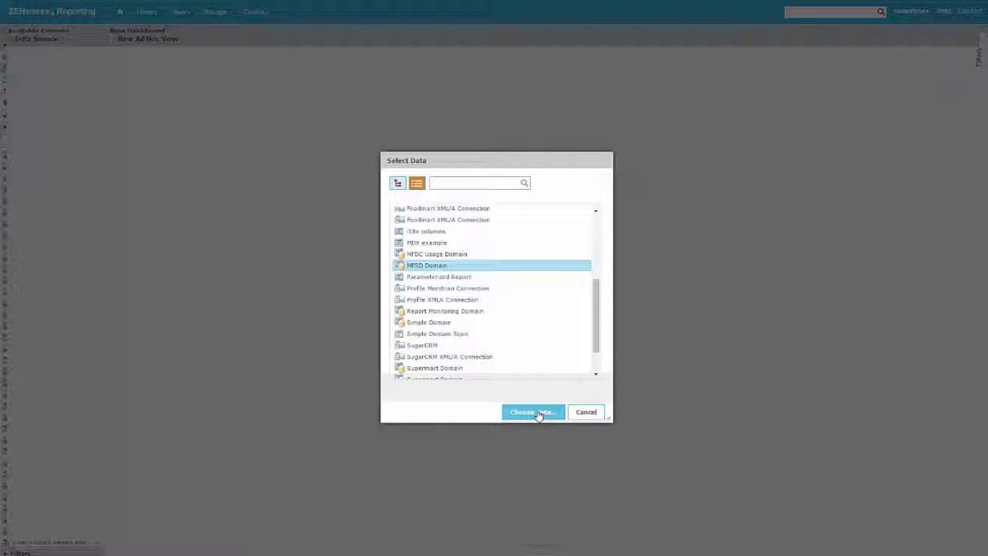
{"action": "key", "text": "Return"}
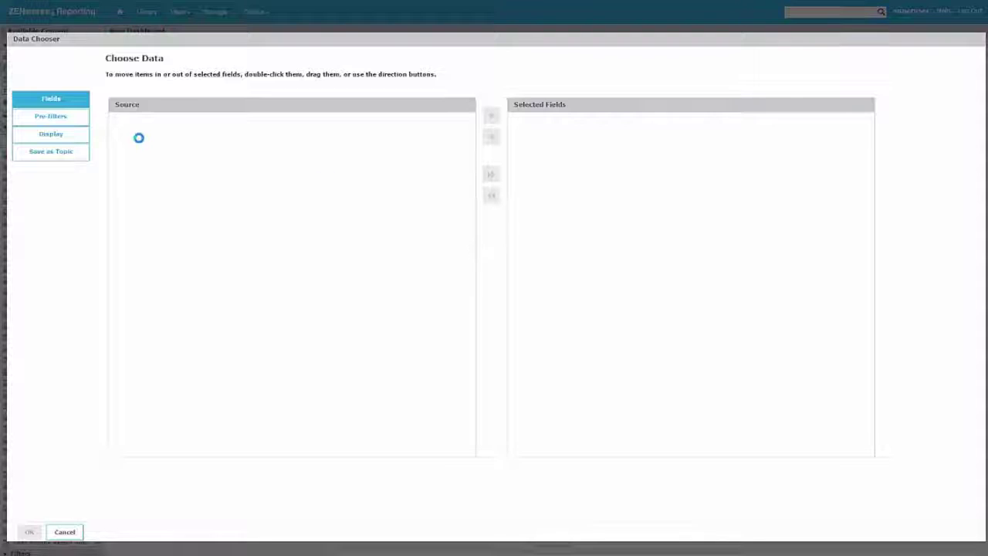
Choose the Requests and Configuration field groups as the crosstab's data.
{"action": "left_click", "coordinate": [183, 154]}
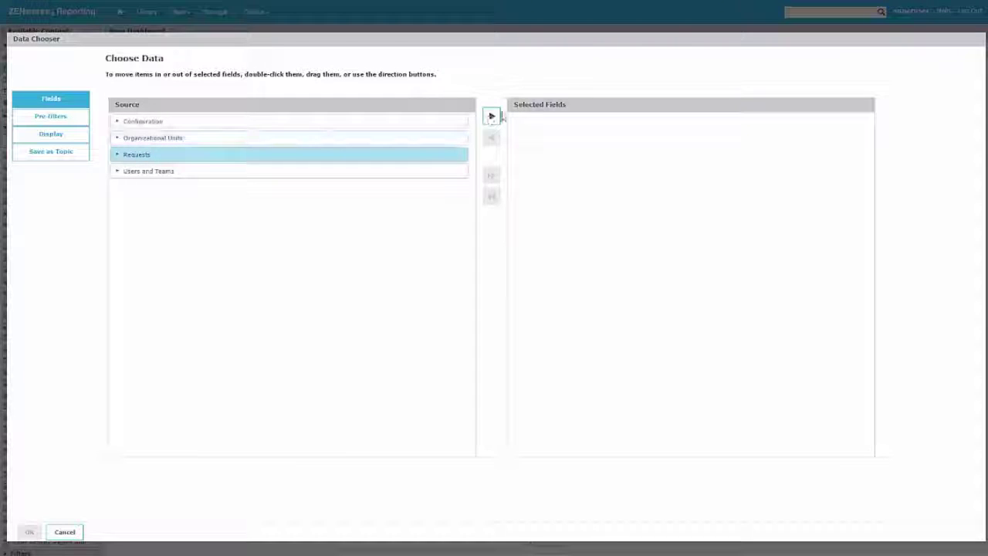
{"action": "left_click", "coordinate": [429, 122], "text": "ctrl"}
{"action": "left_click", "coordinate": [490, 116]}
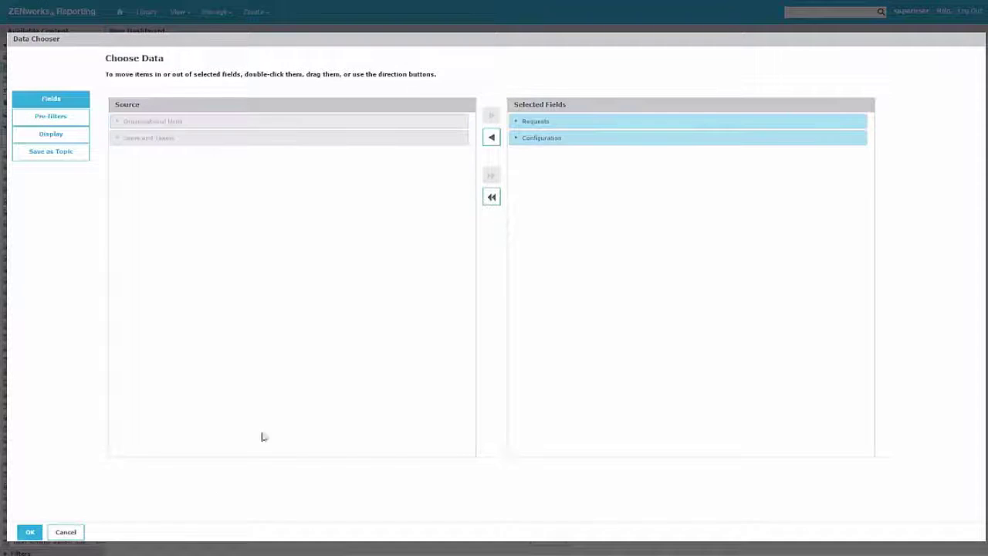
{"action": "left_click", "coordinate": [29, 532]}
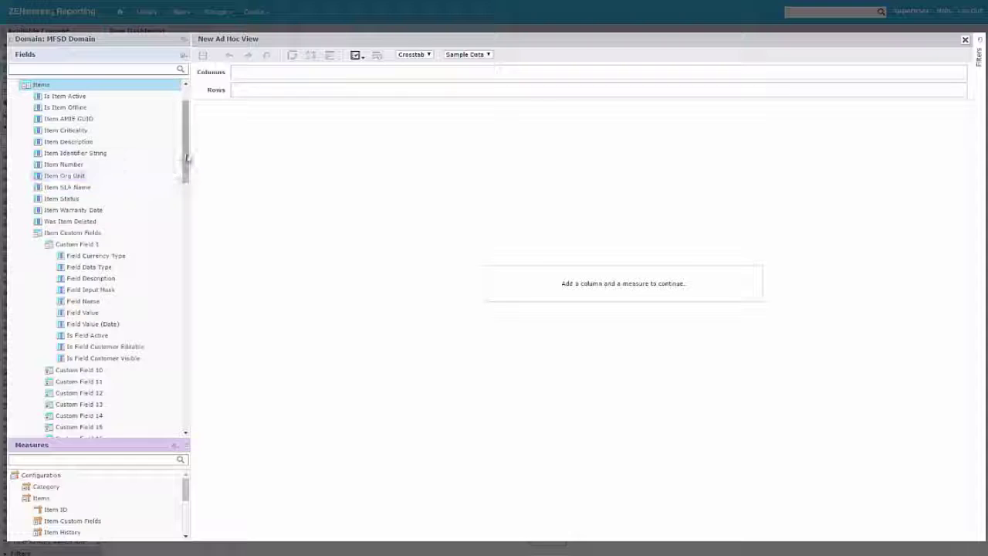
Lay out the crosstab with Request Type as the rows and the Number of Requests measure as the columns.
{"action": "left_click_drag", "start_coordinate": [188, 159], "coordinate": [187, 370]}
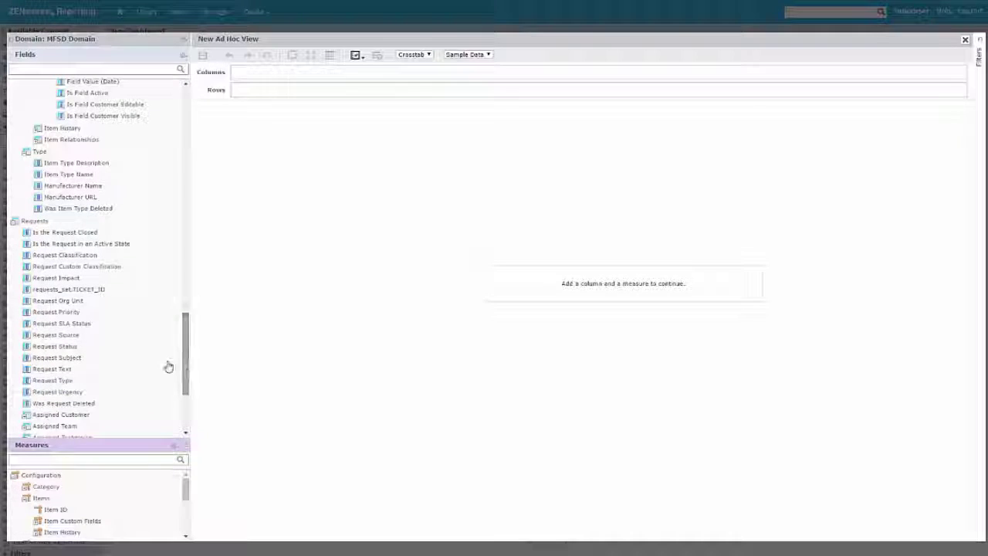
{"action": "left_click_drag", "start_coordinate": [67, 380], "coordinate": [116, 397]}
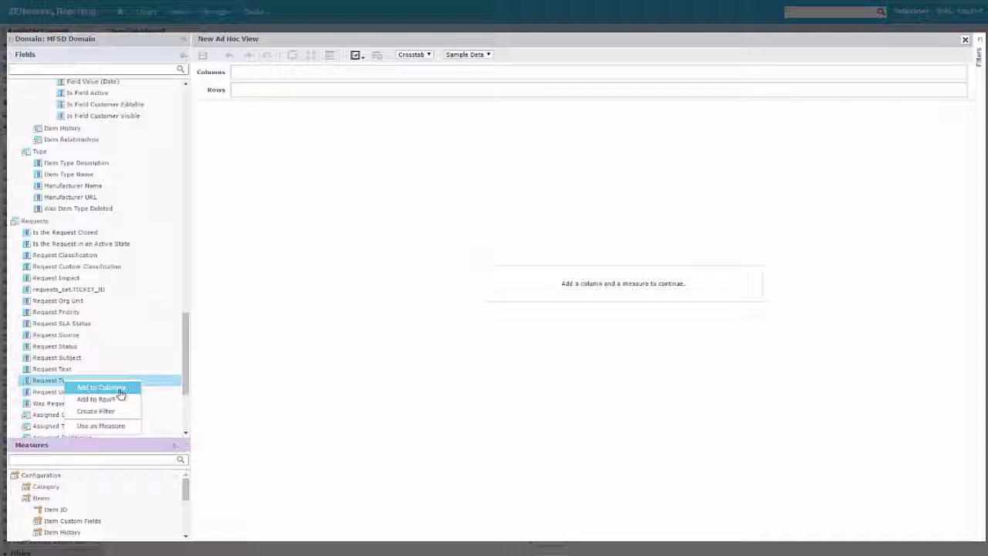
{"action": "left_click", "coordinate": [120, 388]}
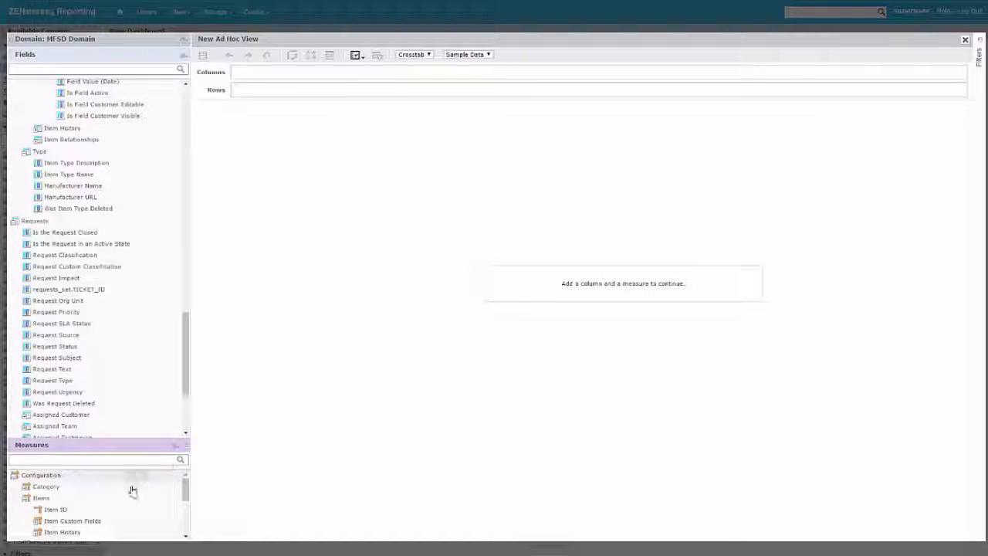
{"action": "left_click_drag", "start_coordinate": [187, 501], "coordinate": [188, 531]}
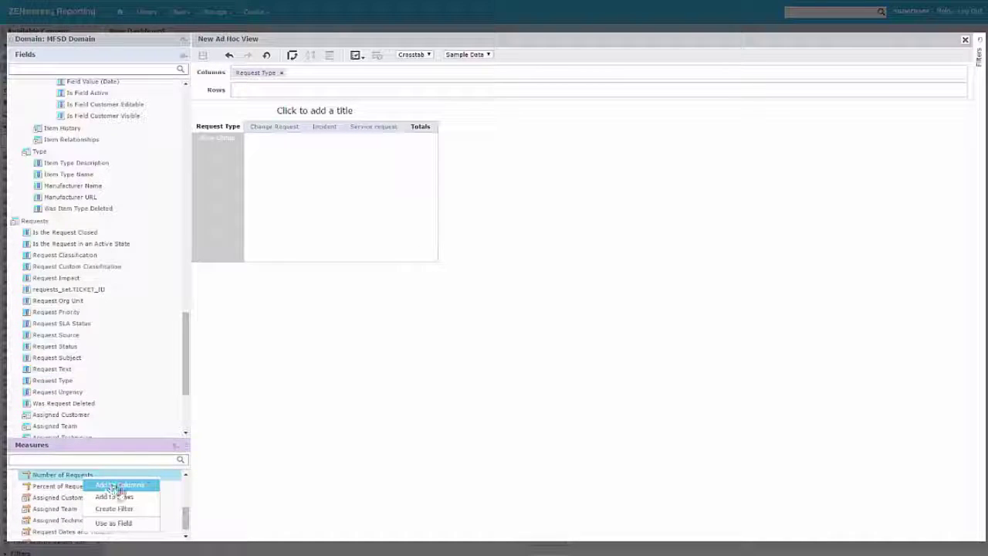
{"action": "left_click", "coordinate": [116, 499]}
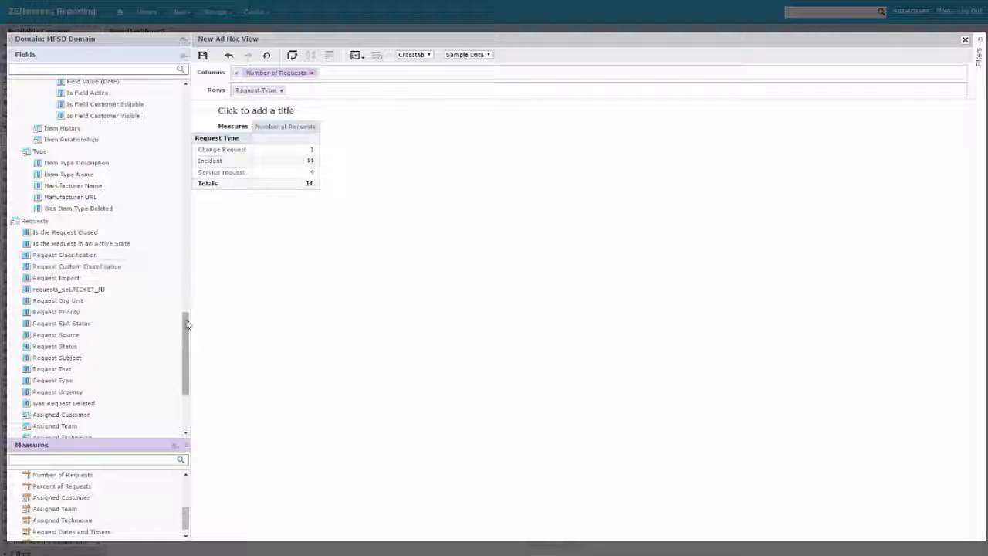
Create an Item Type Name filter for the crosstab, set it to "is one of" with all item types selected, and apply it.
{"action": "left_click_drag", "start_coordinate": [187, 324], "coordinate": [188, 303]}
{"action": "left_click", "coordinate": [81, 293]}
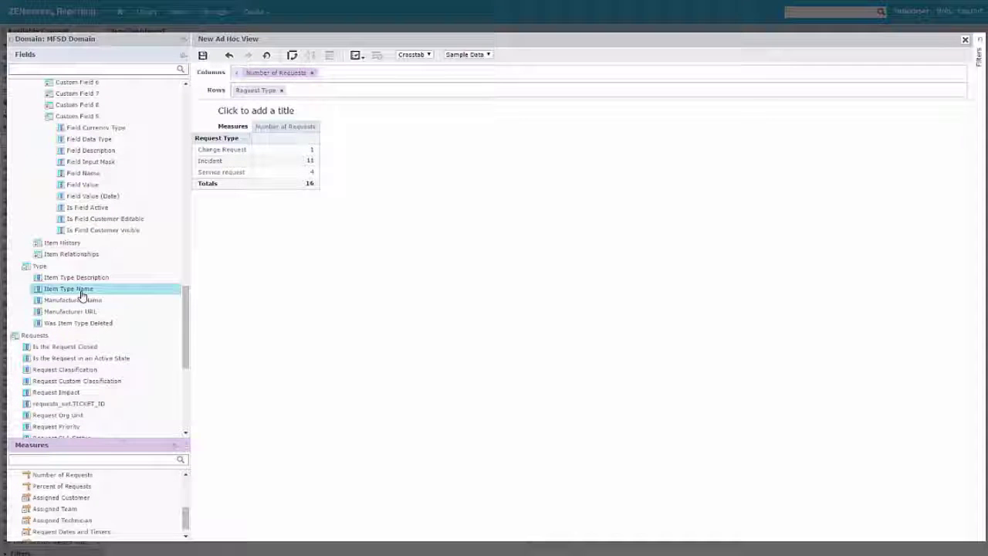
{"action": "right_click", "coordinate": [81, 293]}
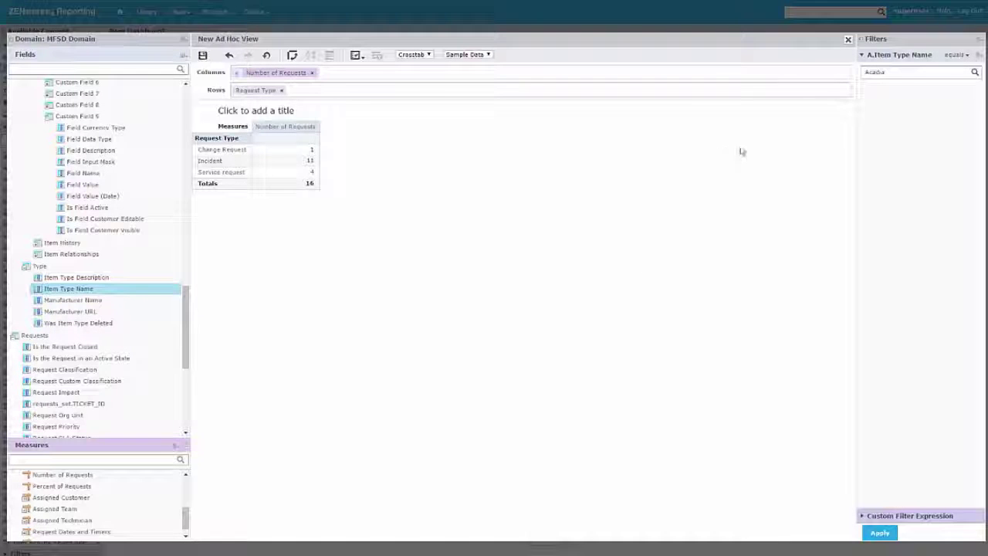
{"action": "left_click", "coordinate": [959, 58]}
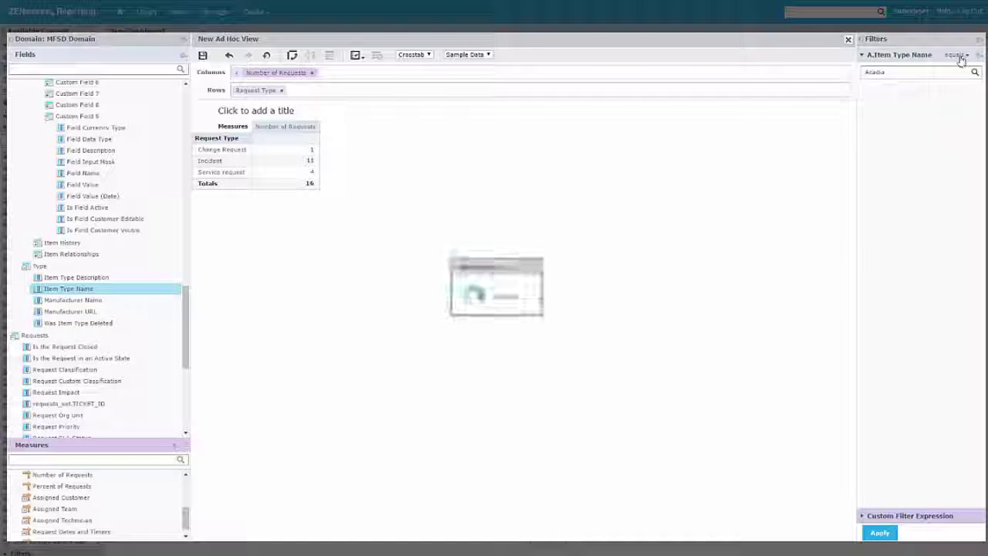
{"action": "left_click", "coordinate": [951, 70]}
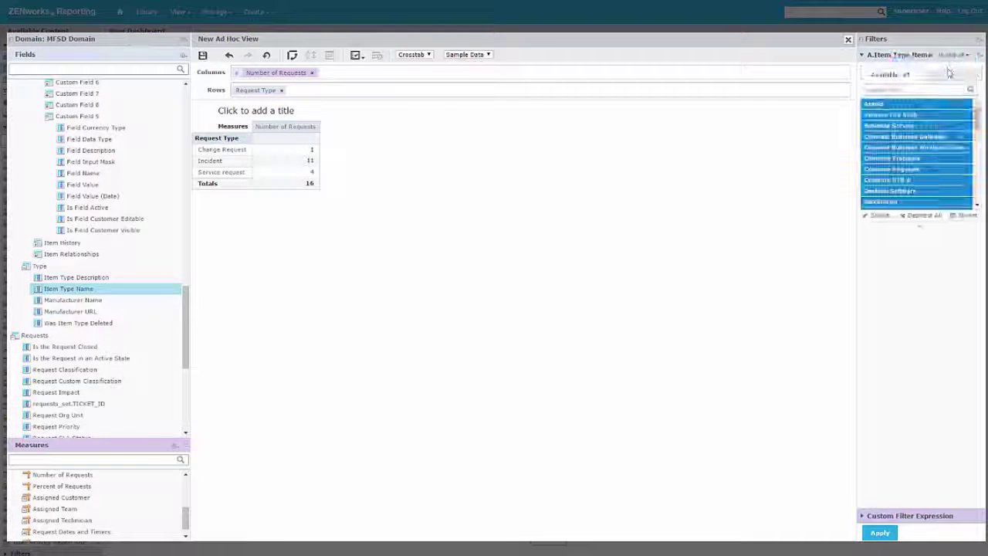
{"action": "left_click", "coordinate": [879, 534]}
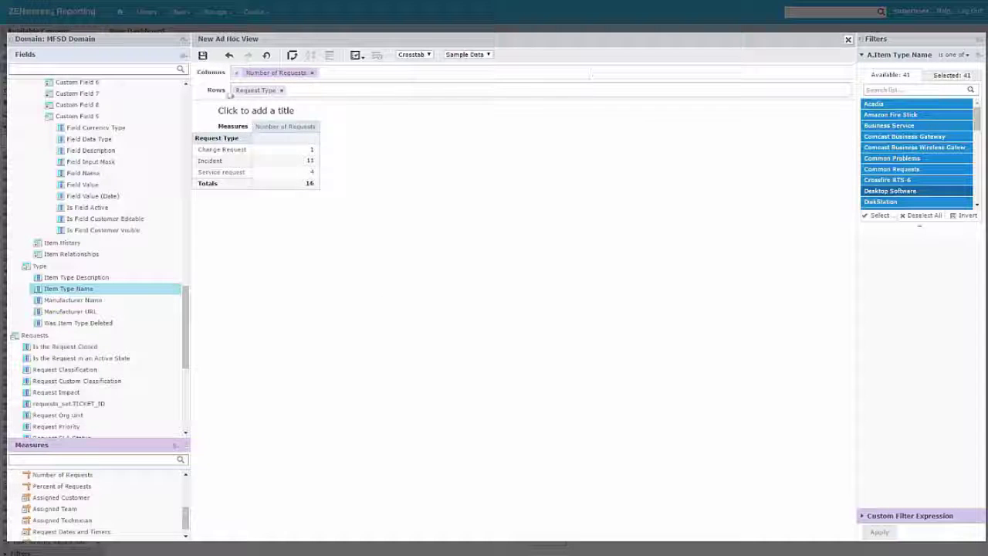
Title the crosstab "Requests by Item TYpe".
{"action": "left_click", "coordinate": [249, 111]}
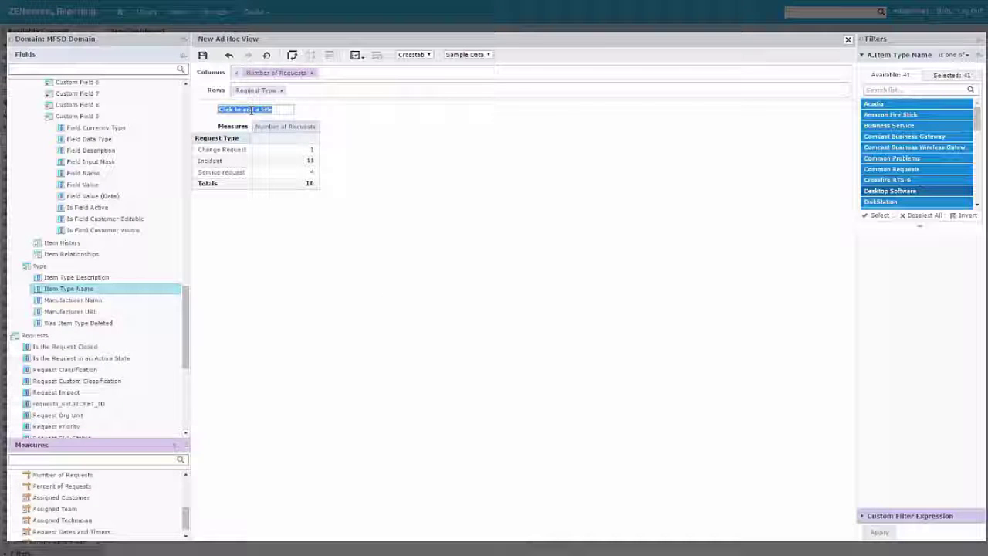
{"action": "type", "text": "Requests "}
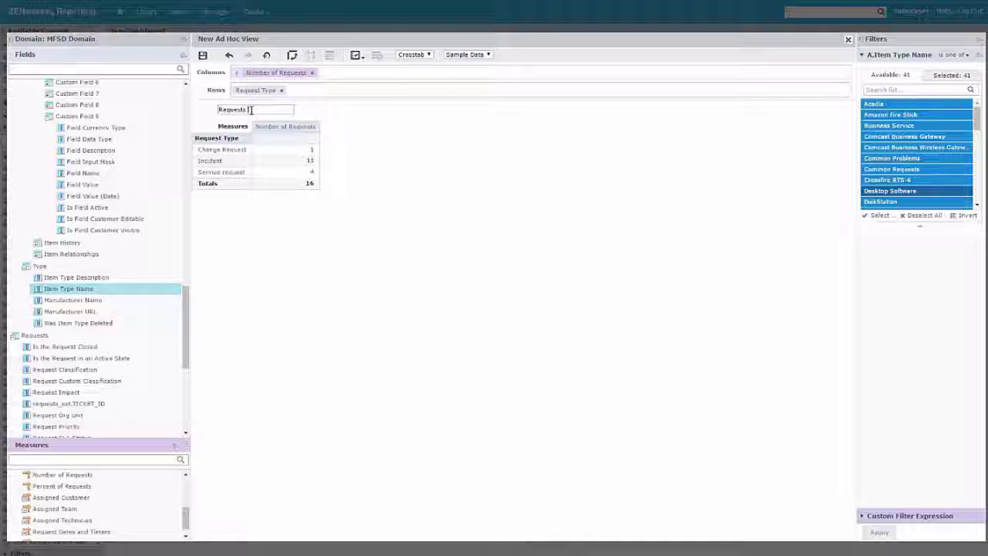
{"action": "type", "text": "By Tyem TYpe"}
{"action": "key", "text": "Return"}
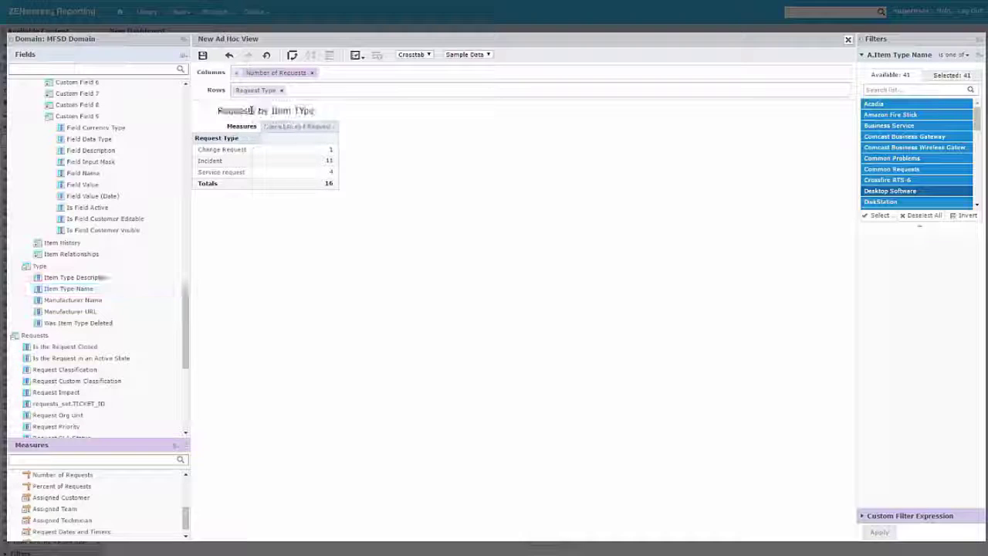
Save the crosstab to the dashboard as a dashlet named "Request by Item Type".
{"action": "left_click", "coordinate": [203, 57]}
{"action": "type", "text": "Request"}
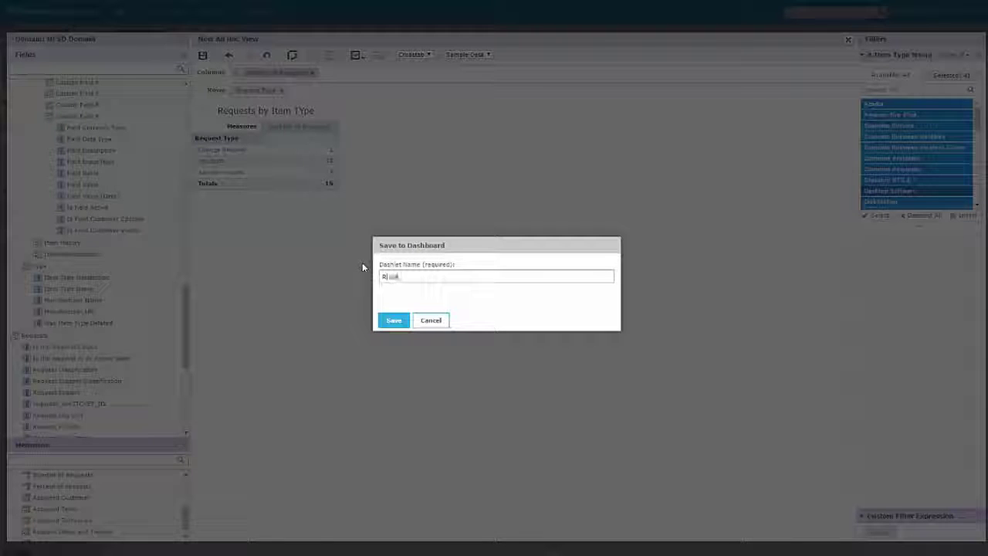
{"action": "key", "text": "BackSpace"}
{"action": "key", "text": "BackSpace"}
{"action": "key", "text": "BackSpace"}
{"action": "type", "text": "est by Item Type"}
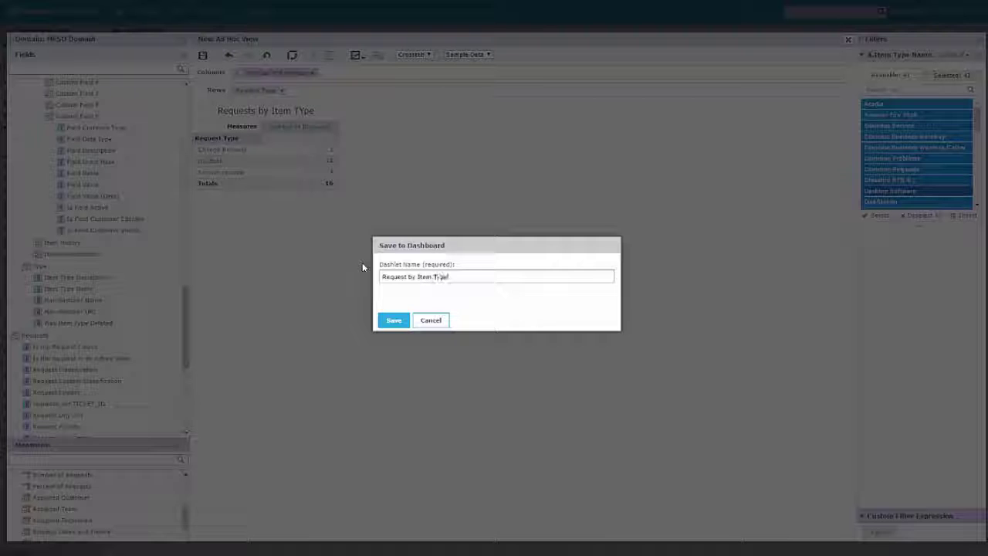
{"action": "left_click", "coordinate": [394, 319]}
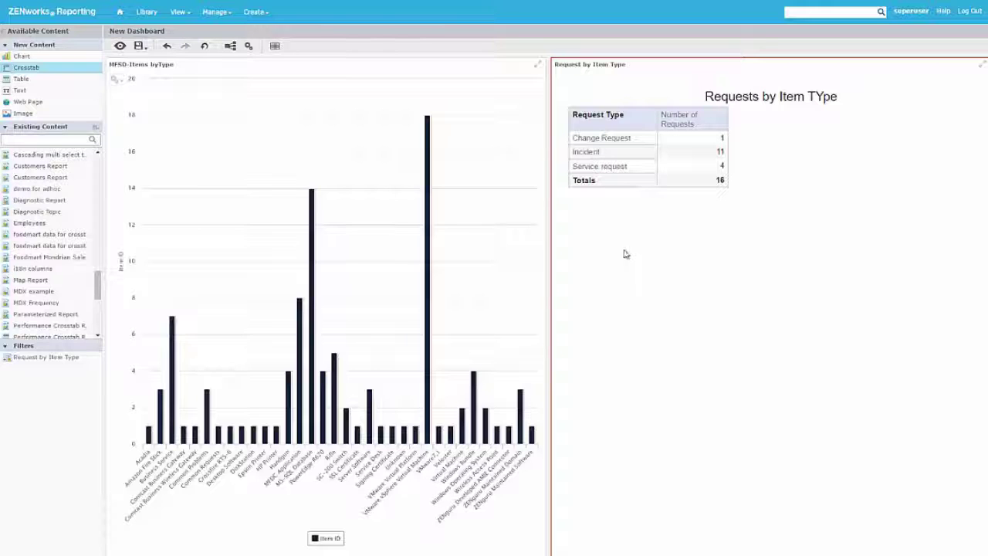
Enable chart hyperlinks with the Update dashboard action for the MFSD-Items byType dashlet and continue to the Filter Manager to create links.
{"action": "right_click", "coordinate": [337, 212]}
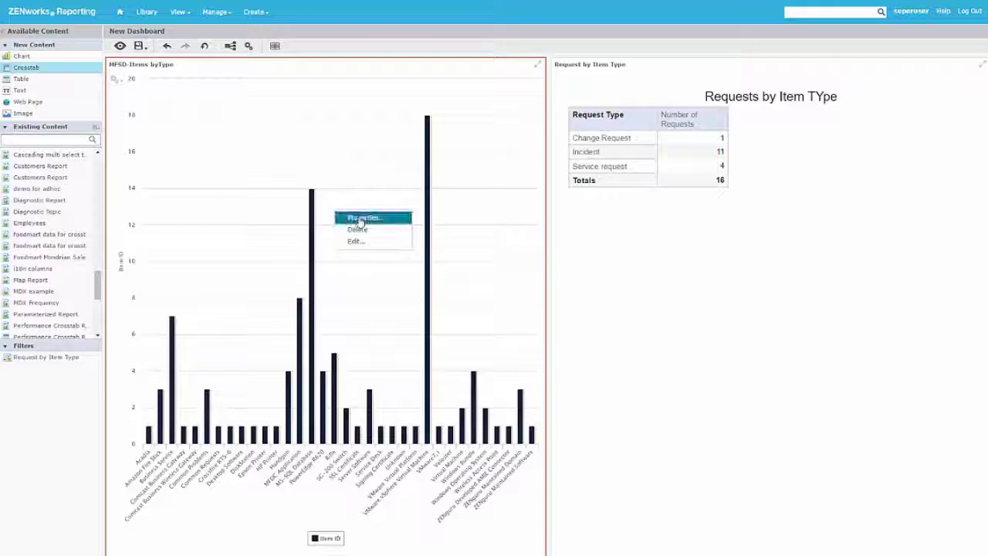
{"action": "left_click", "coordinate": [356, 216]}
{"action": "left_click", "coordinate": [413, 245]}
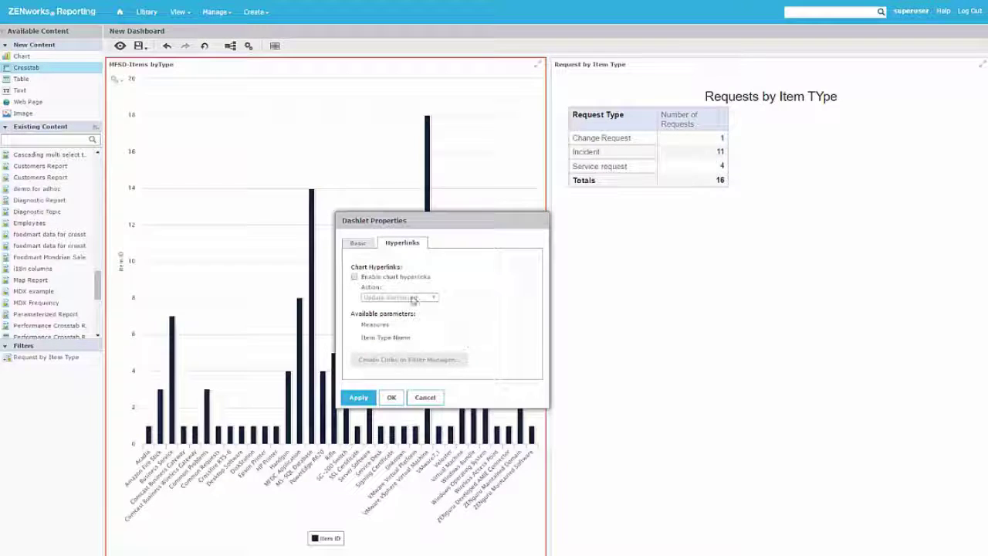
{"action": "left_click", "coordinate": [395, 278]}
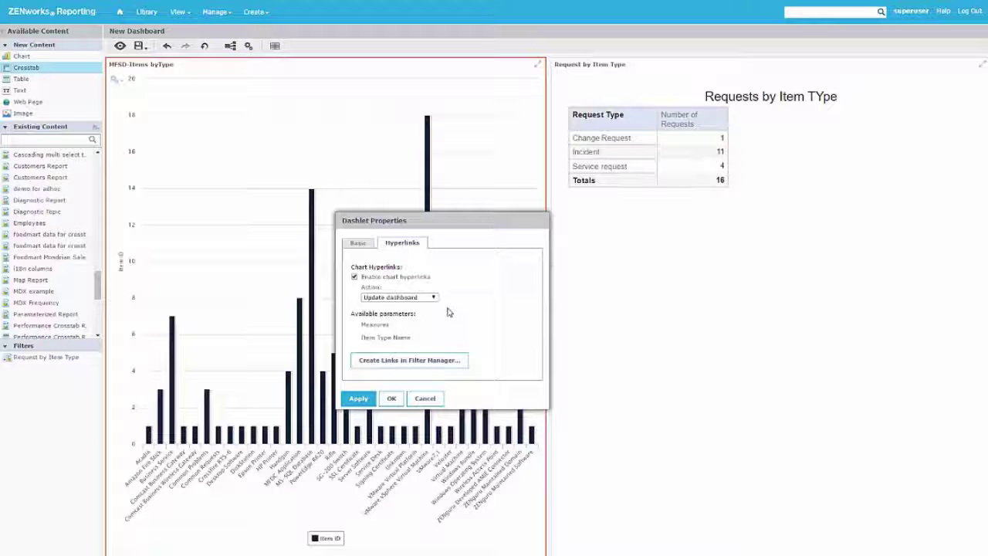
{"action": "left_click", "coordinate": [417, 361]}
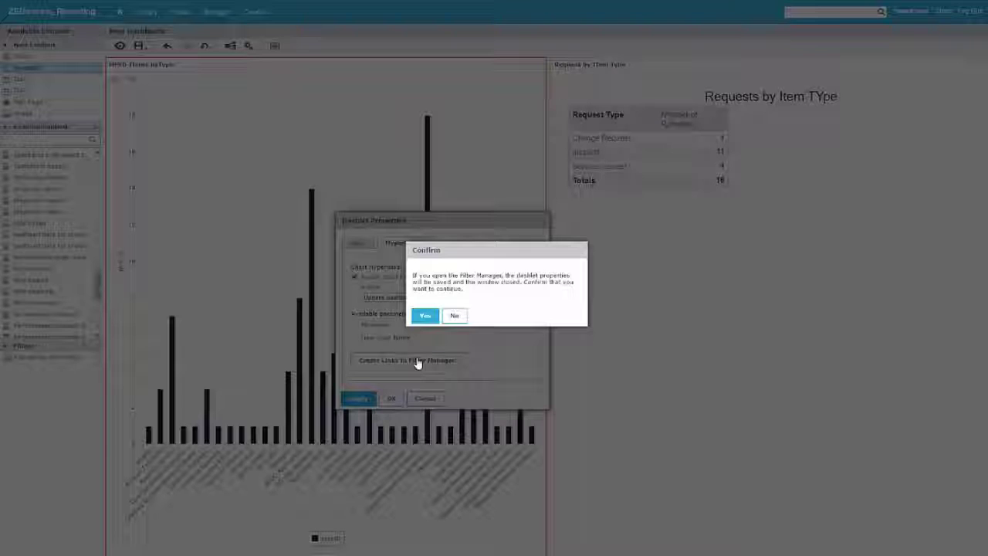
{"action": "left_click", "coordinate": [426, 317]}
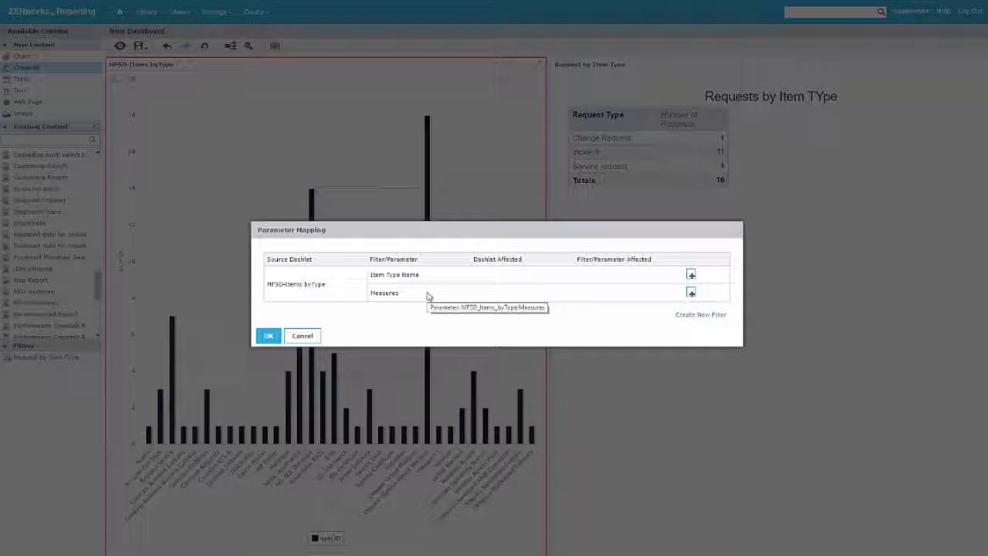
Map the chart's Item Type Name parameter to the Item Type Name filter of the Request by Item Type dashlet.
{"action": "left_click", "coordinate": [690, 275]}
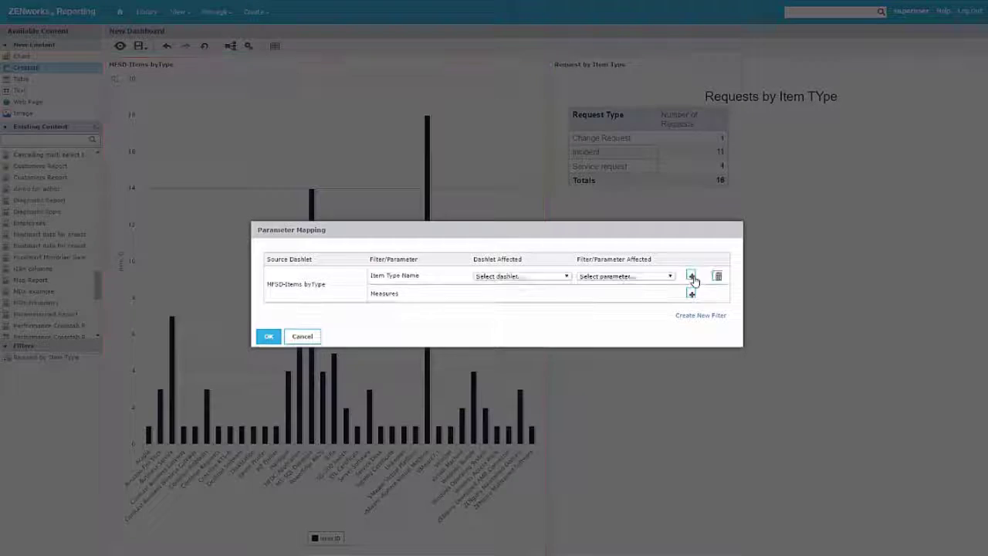
{"action": "left_click", "coordinate": [556, 278]}
{"action": "left_click", "coordinate": [553, 291]}
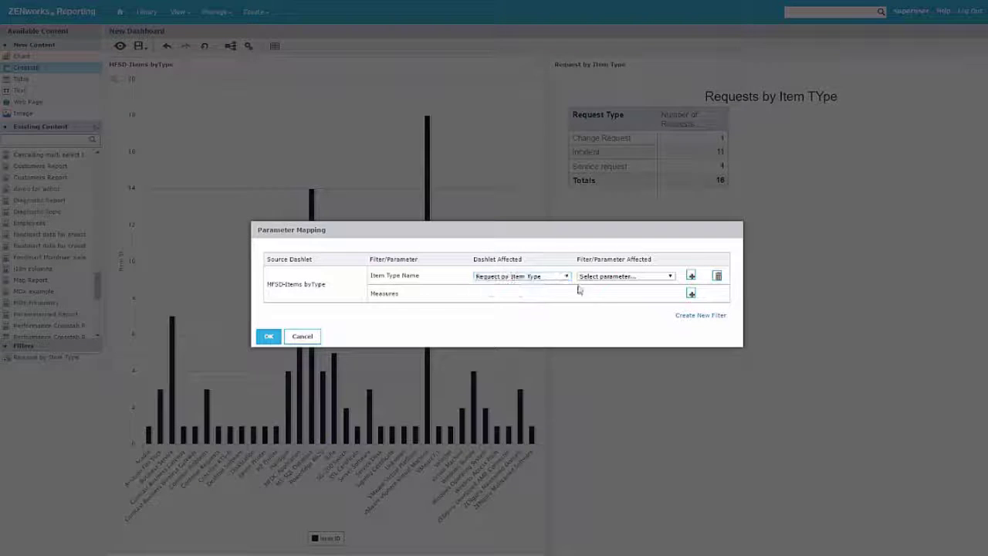
{"action": "left_click", "coordinate": [626, 276]}
{"action": "left_click", "coordinate": [630, 292]}
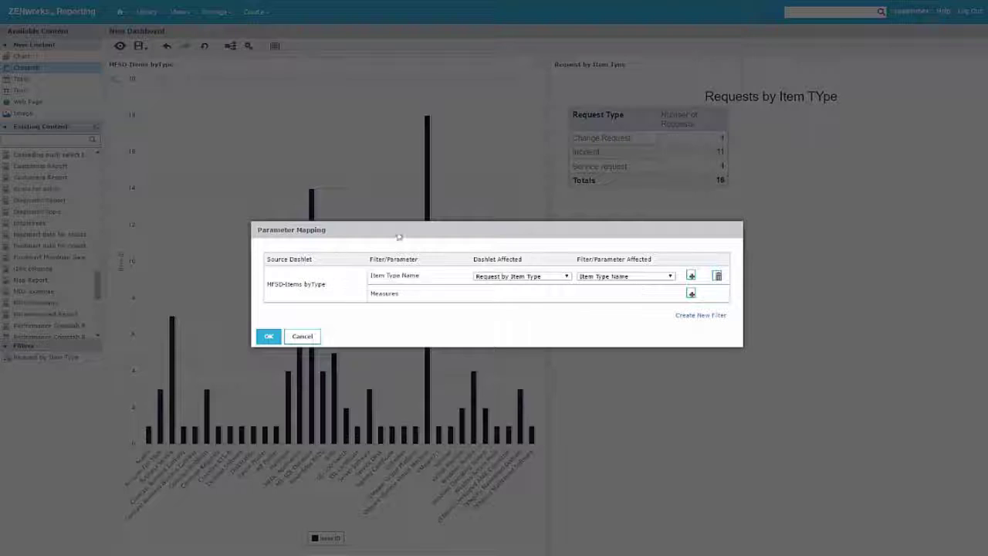
{"action": "left_click", "coordinate": [268, 336]}
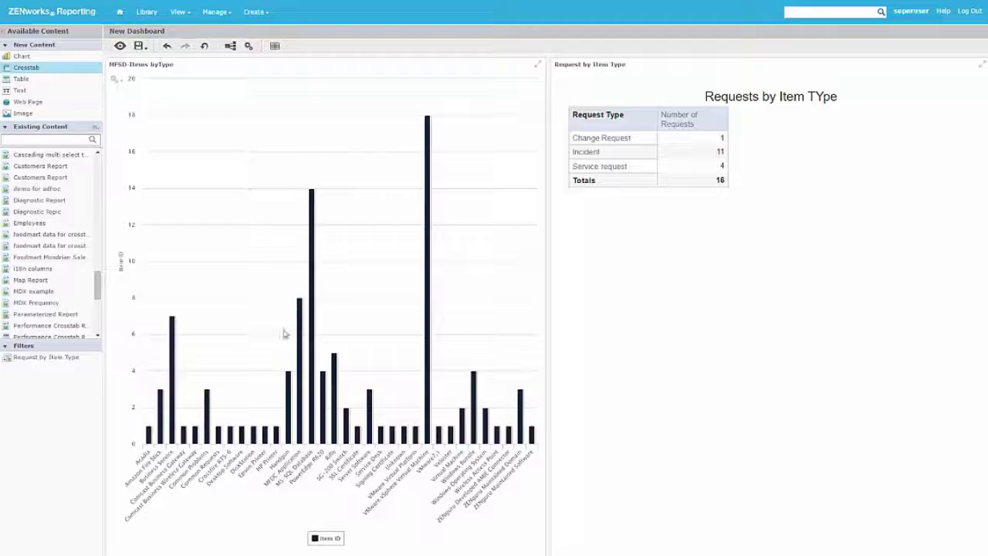
Preview the dashboard and test the link by filtering the requests crosstab through the chart's MFDC Application bar.
{"action": "left_click", "coordinate": [119, 45]}
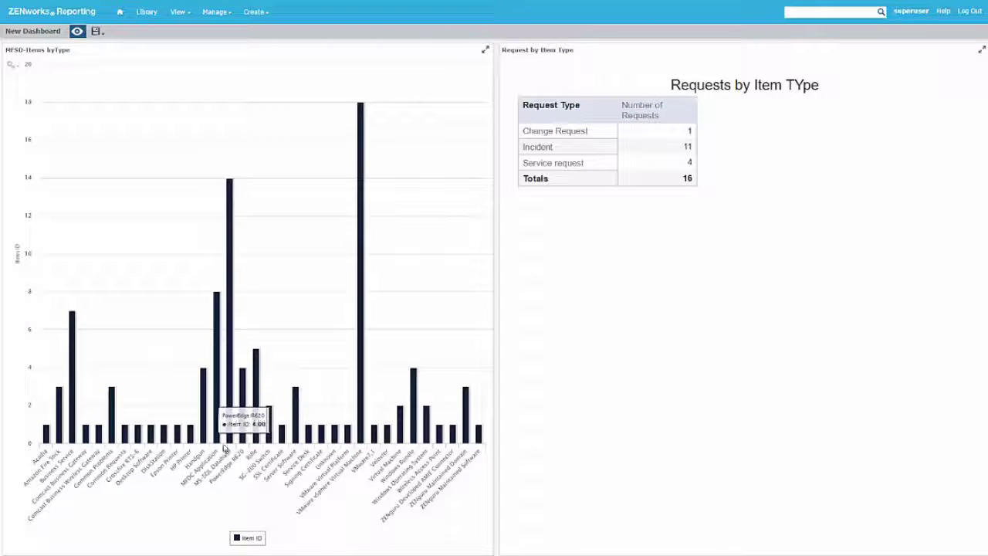
{"action": "mouse_move", "coordinate": [218, 437]}
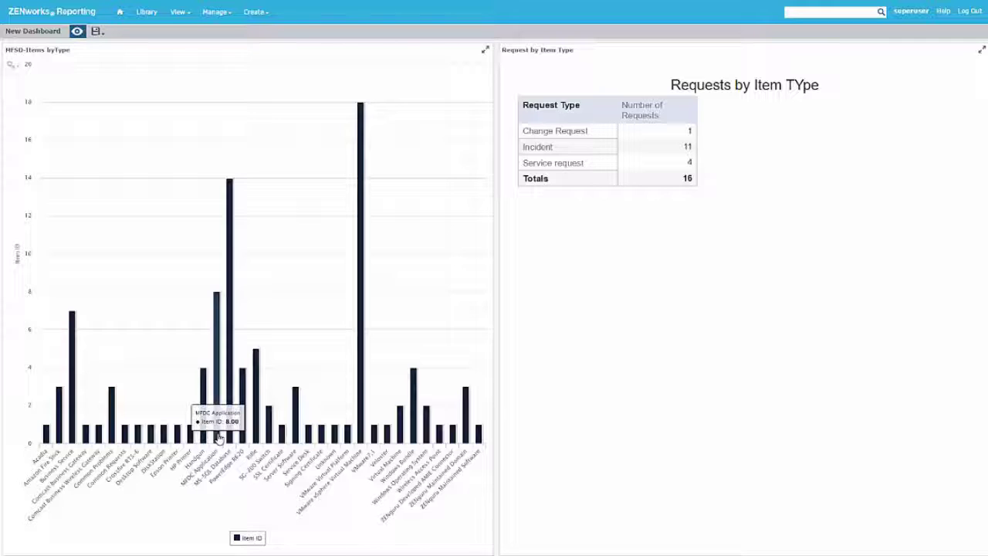
{"action": "left_click", "coordinate": [217, 437]}
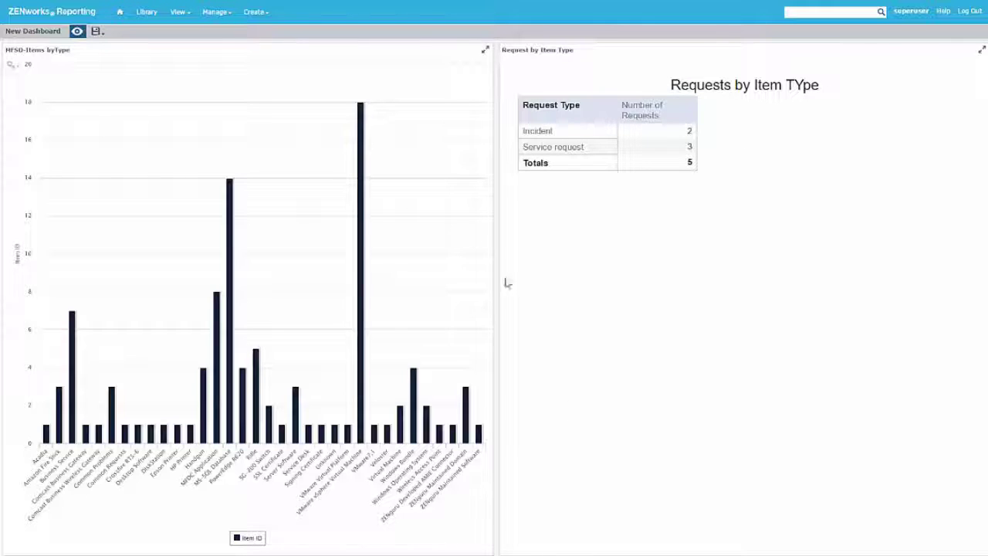
Leave the dashboard preview, discard the new dashboard, search the library for "zenguru" and open ZENguru EP Dashboard in the designer.
{"action": "left_click", "coordinate": [77, 31]}
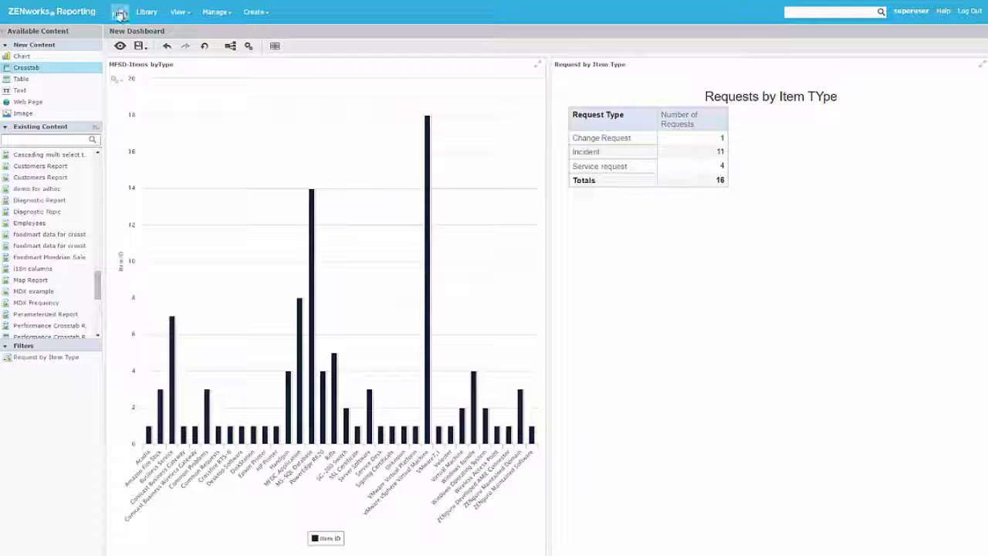
{"action": "left_click", "coordinate": [120, 14]}
{"action": "left_click", "coordinate": [537, 48]}
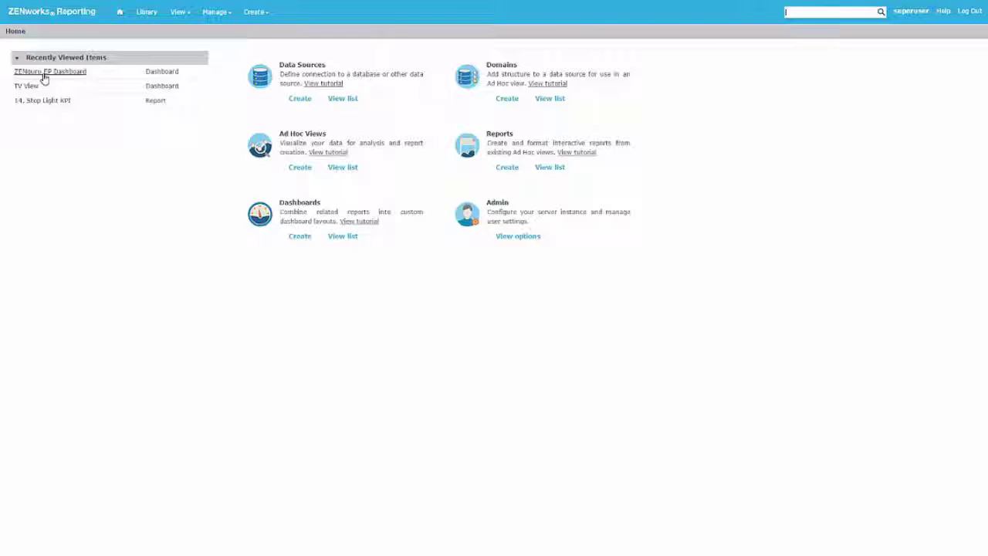
{"action": "left_click", "coordinate": [146, 11]}
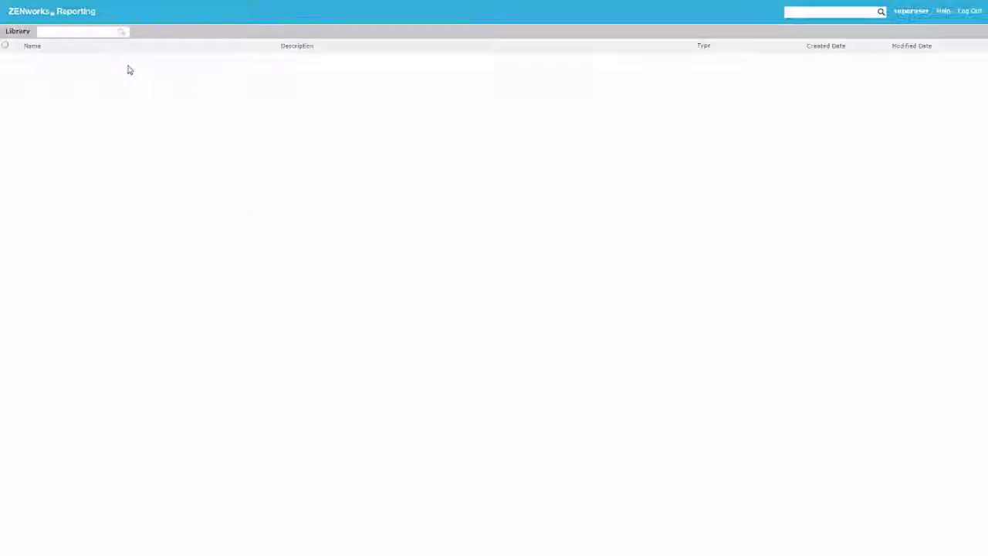
{"action": "right_click", "coordinate": [87, 61]}
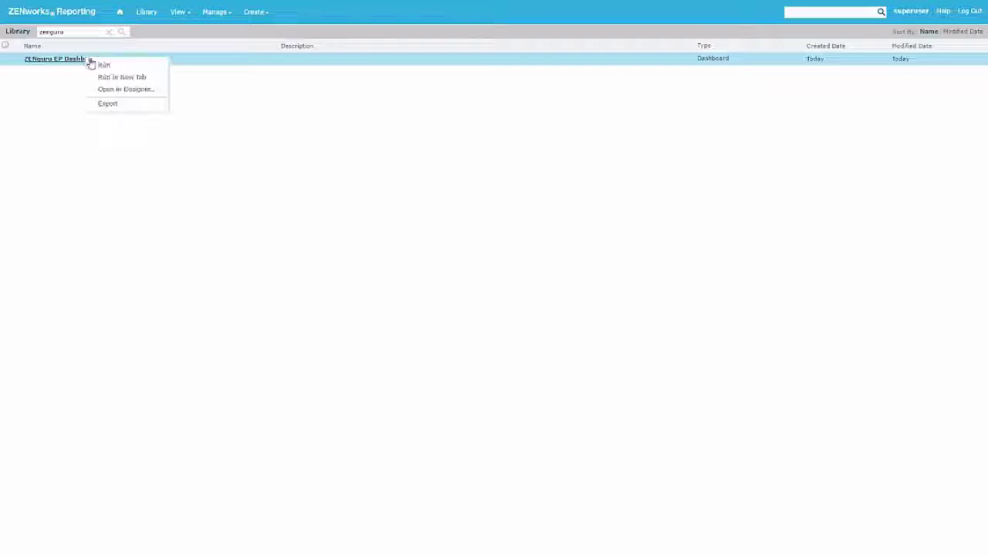
{"action": "left_click", "coordinate": [137, 90]}
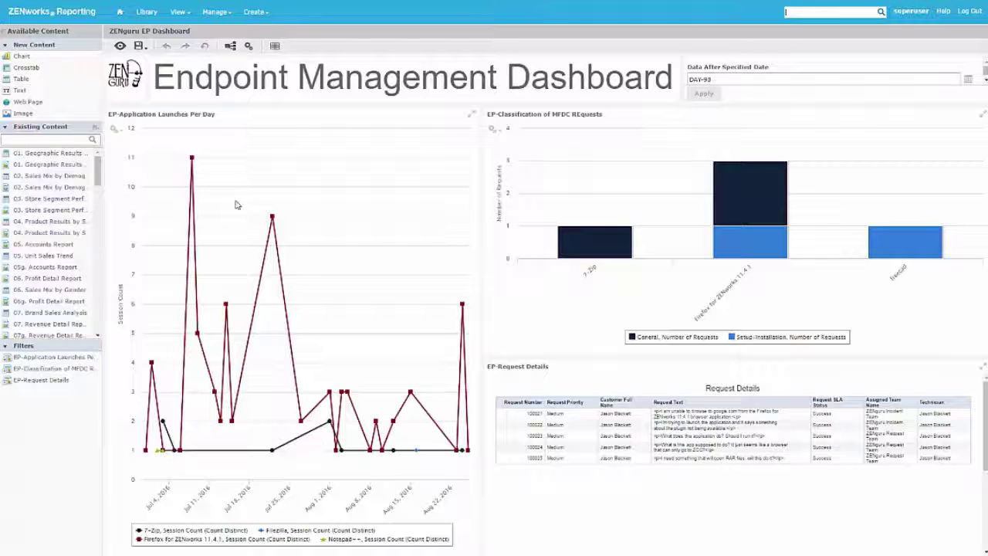
Open the logo image dashlet's properties and examine the repo: prefix of its repository URI.
{"action": "right_click", "coordinate": [119, 85]}
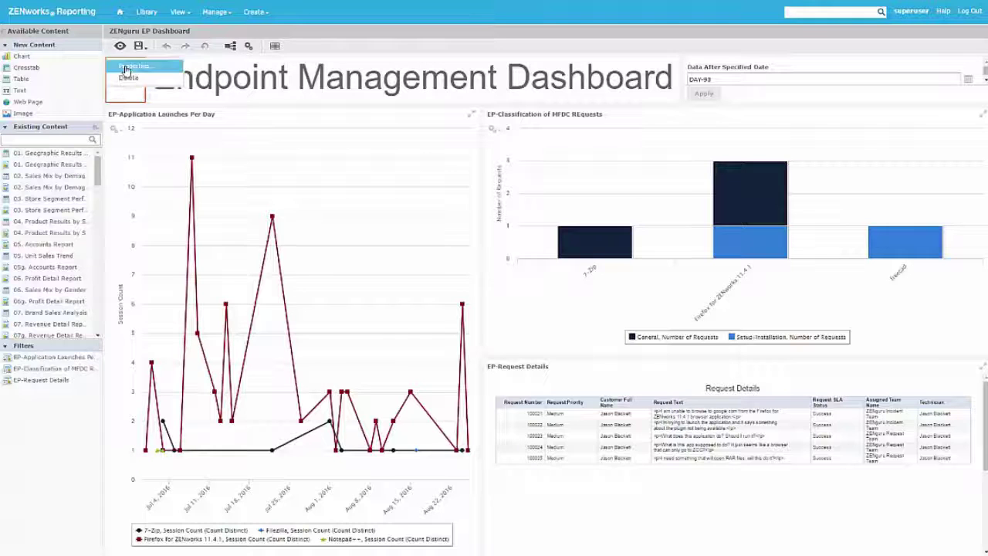
{"action": "left_click", "coordinate": [127, 67]}
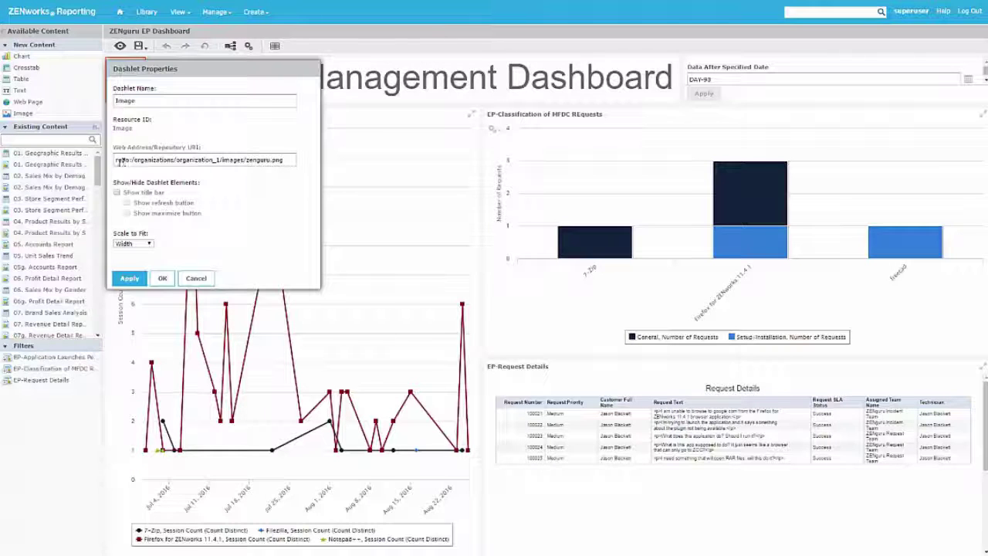
{"action": "left_click_drag", "start_coordinate": [116, 160], "coordinate": [136, 161]}
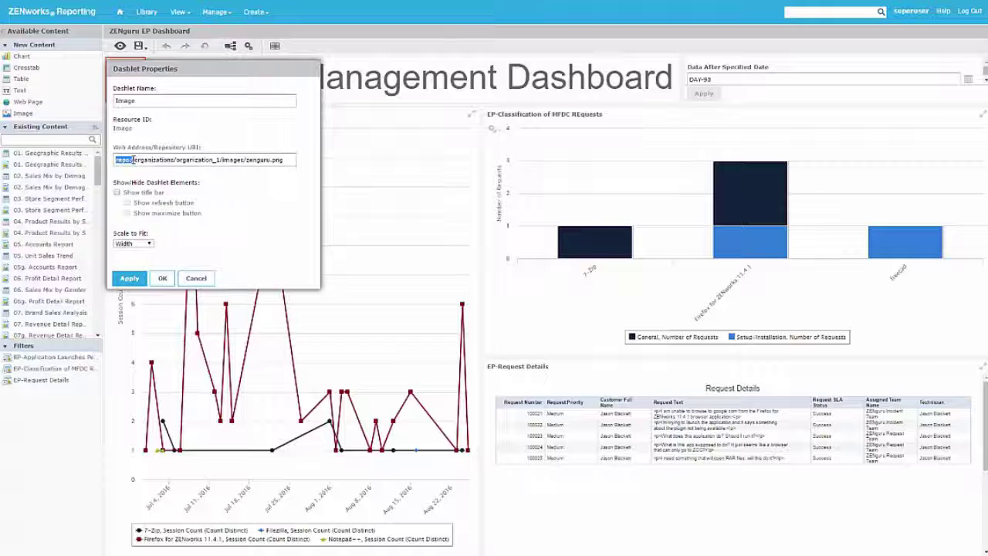
{"action": "left_click", "coordinate": [132, 160]}
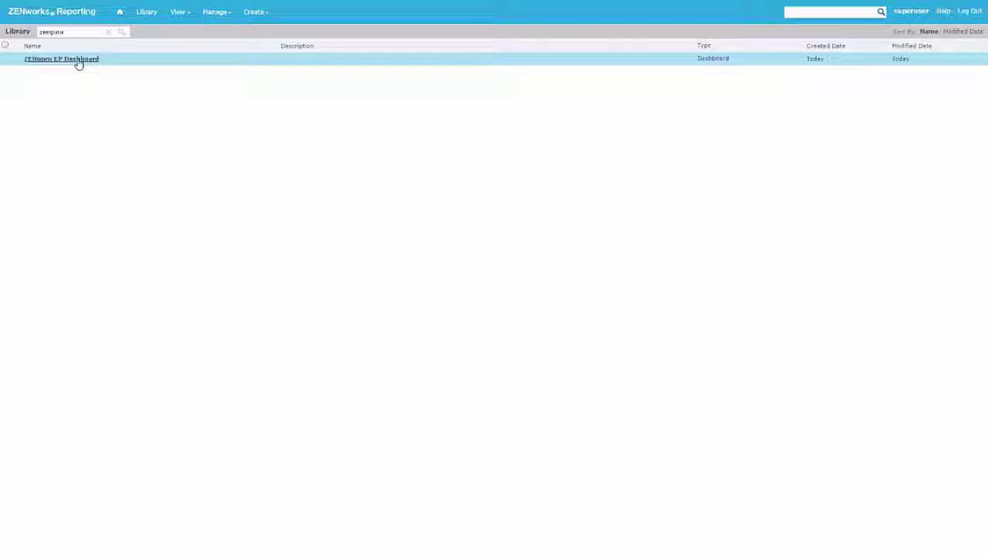
Look up the path of zenguru.png in the repository's Organization Images folder, and accept the logo dashlet's properties.
{"action": "mouse_move", "coordinate": [175, 13]}
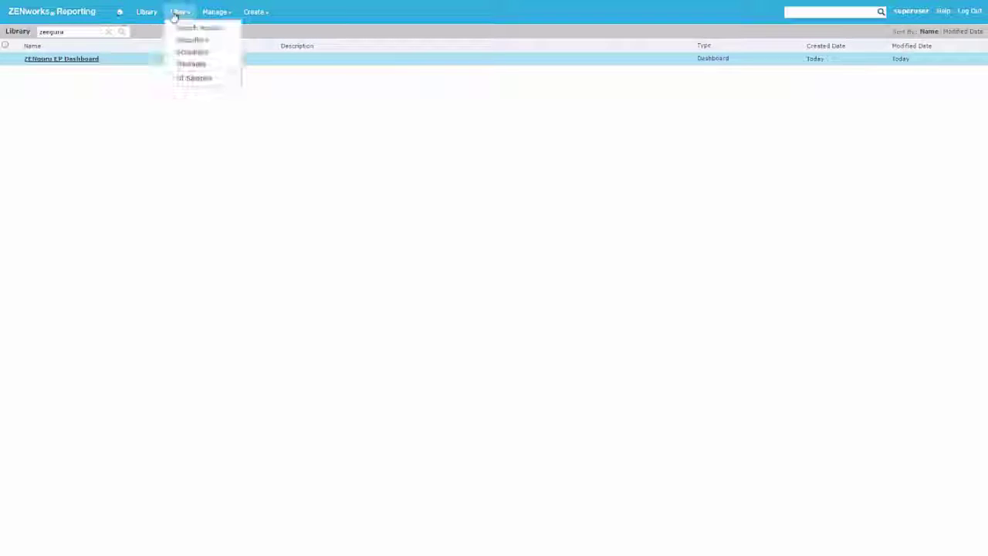
{"action": "left_click", "coordinate": [182, 40]}
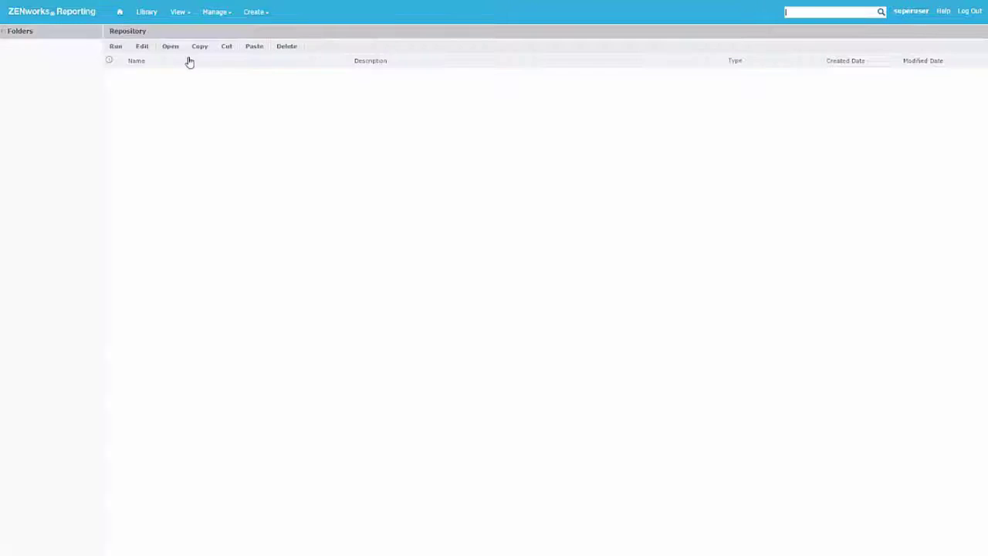
{"action": "left_click", "coordinate": [17, 58]}
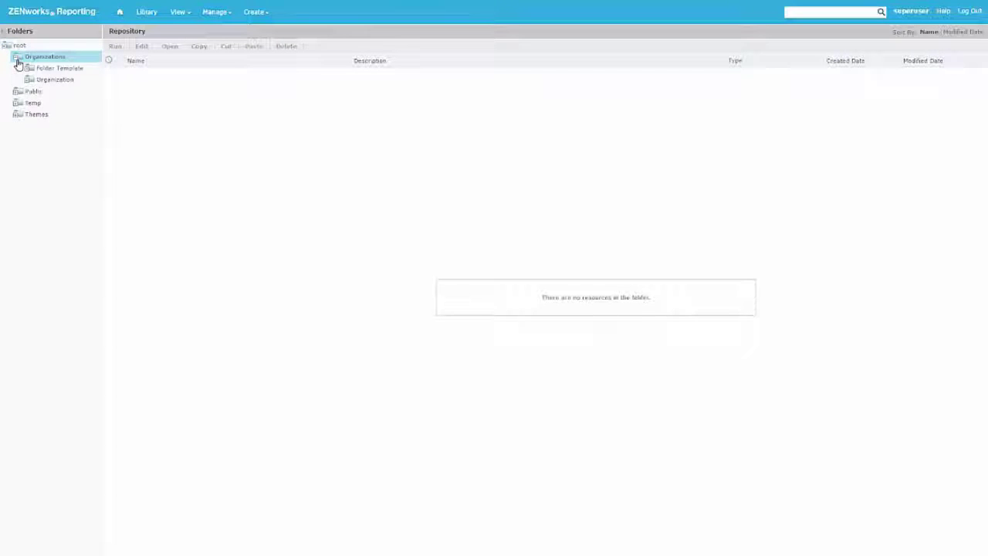
{"action": "left_click", "coordinate": [27, 80]}
{"action": "left_click", "coordinate": [29, 80]}
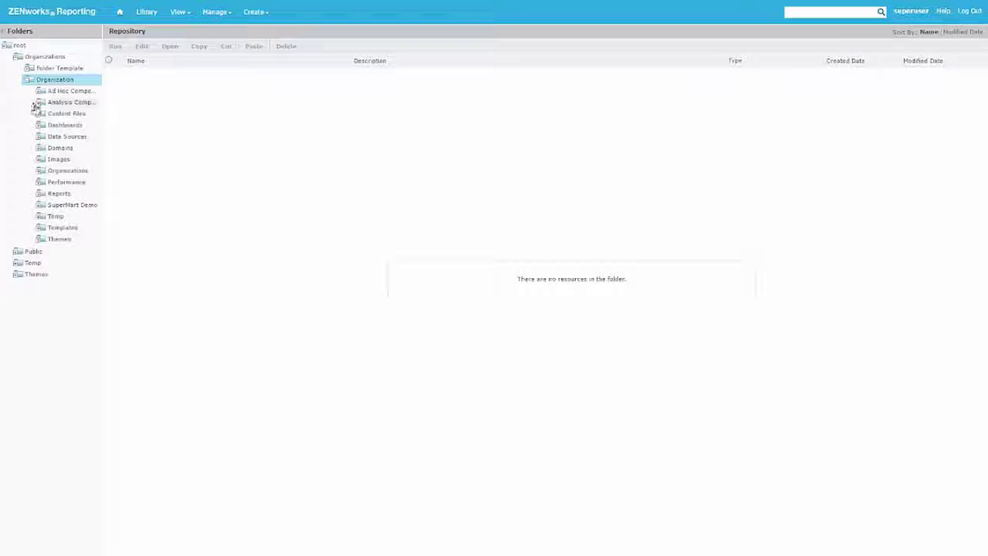
{"action": "left_click", "coordinate": [58, 160]}
{"action": "right_click", "coordinate": [143, 91]}
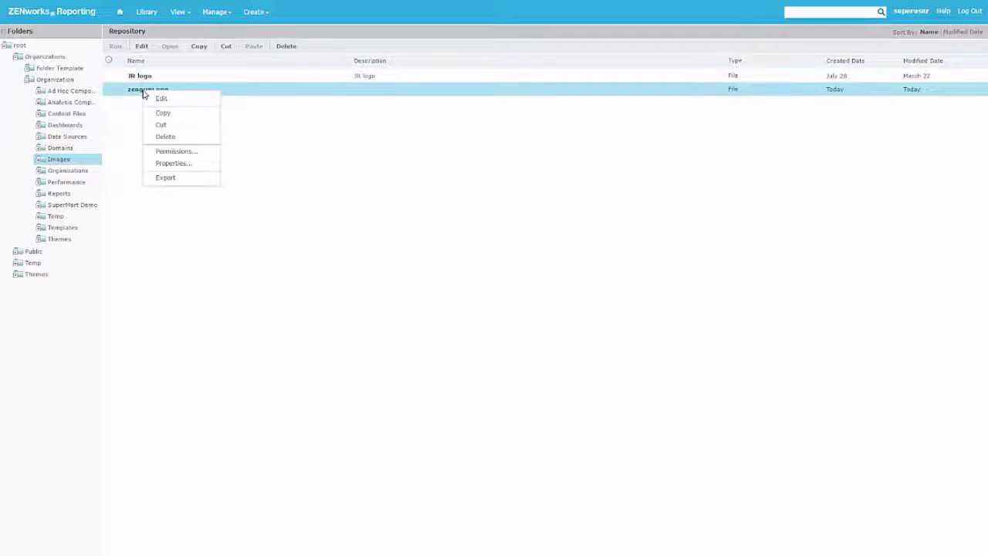
{"action": "left_click", "coordinate": [160, 164]}
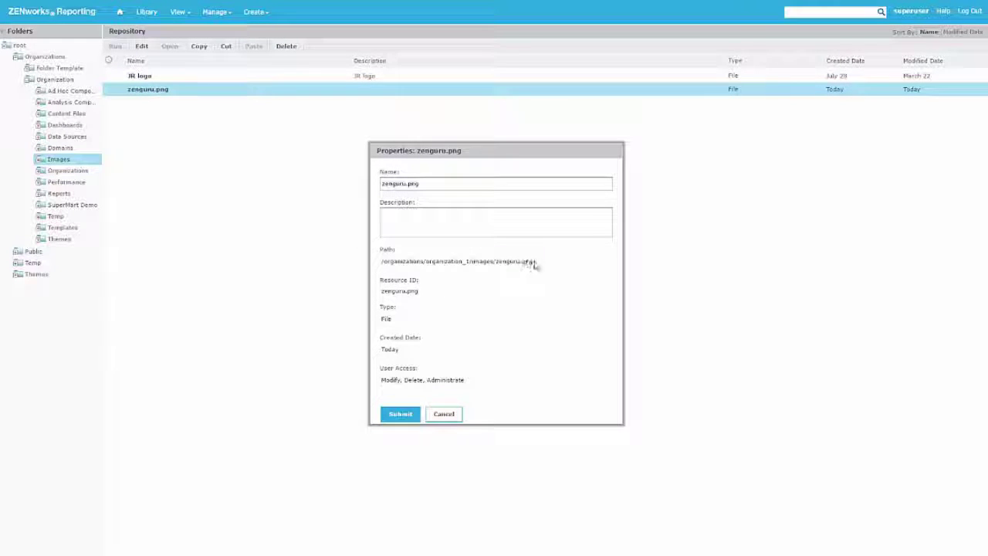
{"action": "left_click_drag", "start_coordinate": [533, 262], "coordinate": [371, 261]}
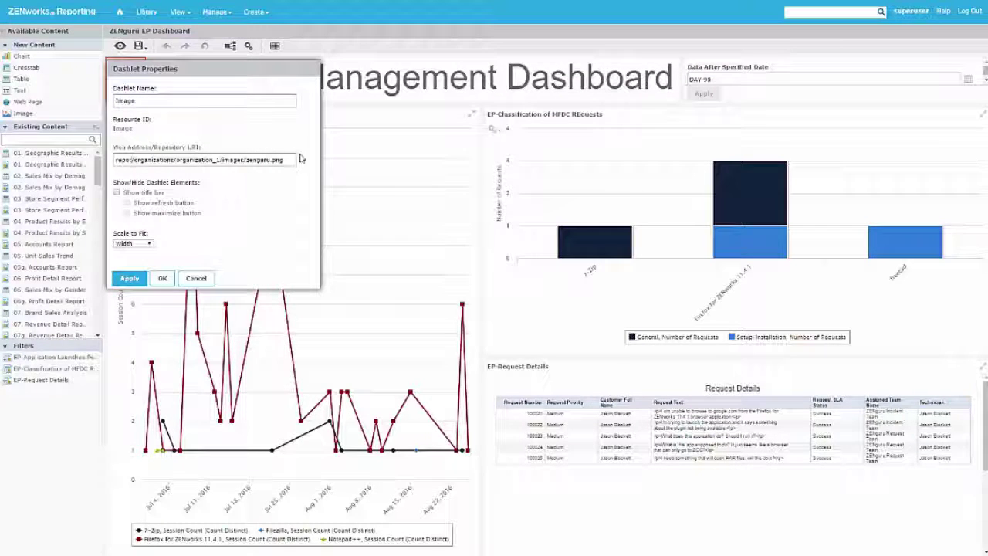
{"action": "left_click", "coordinate": [163, 279]}
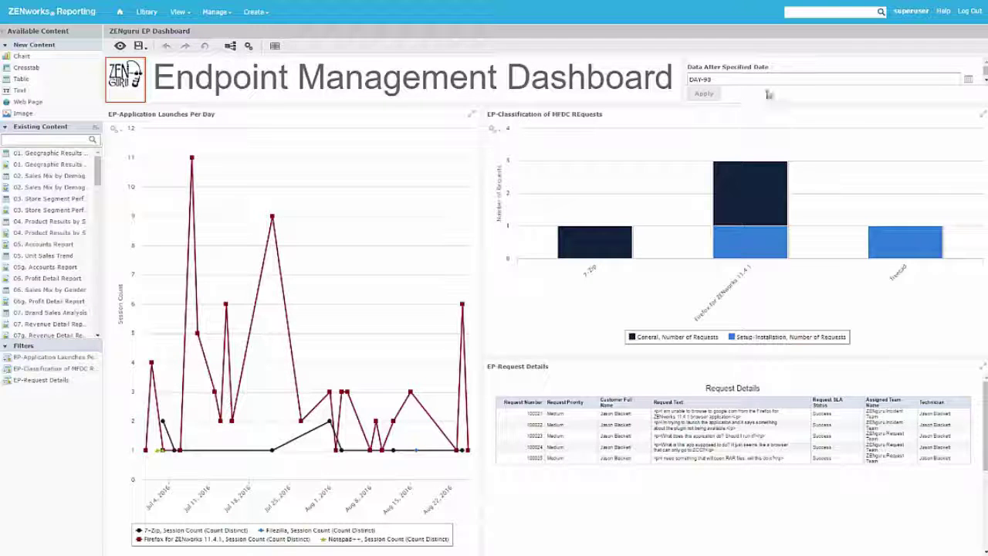
Configure the dashboard properties to show the filter dashlet as a pop-up.
{"action": "left_click", "coordinate": [248, 46]}
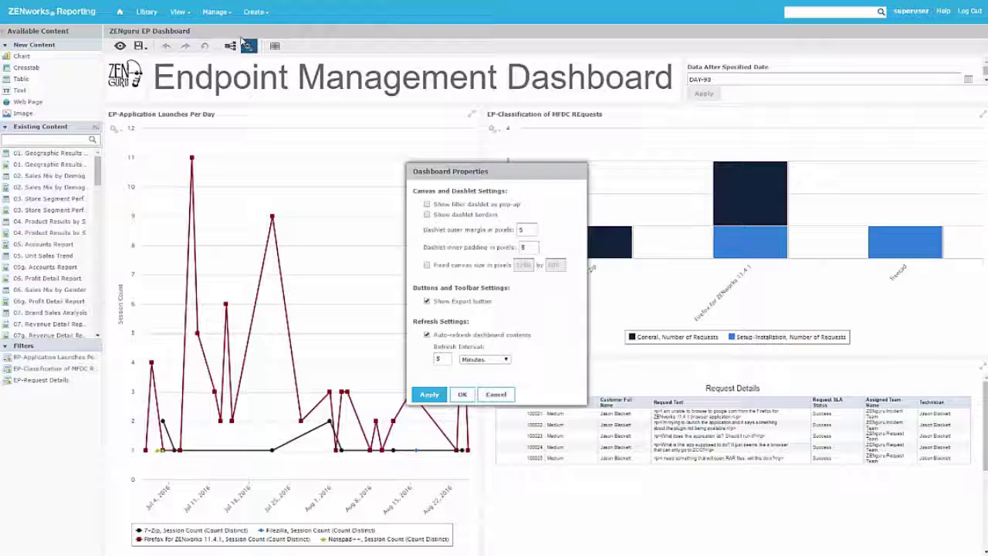
{"action": "left_click", "coordinate": [427, 204]}
{"action": "left_click", "coordinate": [462, 394]}
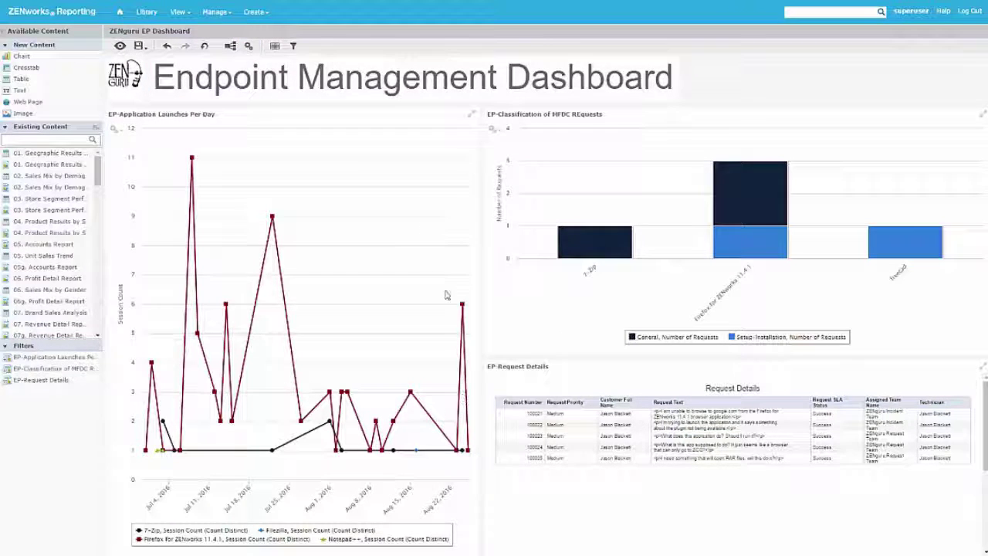
Review the parameter mappings for the chart's Display Name and the filter group's Data After Specified Date.
{"action": "left_click", "coordinate": [255, 12]}
{"action": "left_click", "coordinate": [229, 46]}
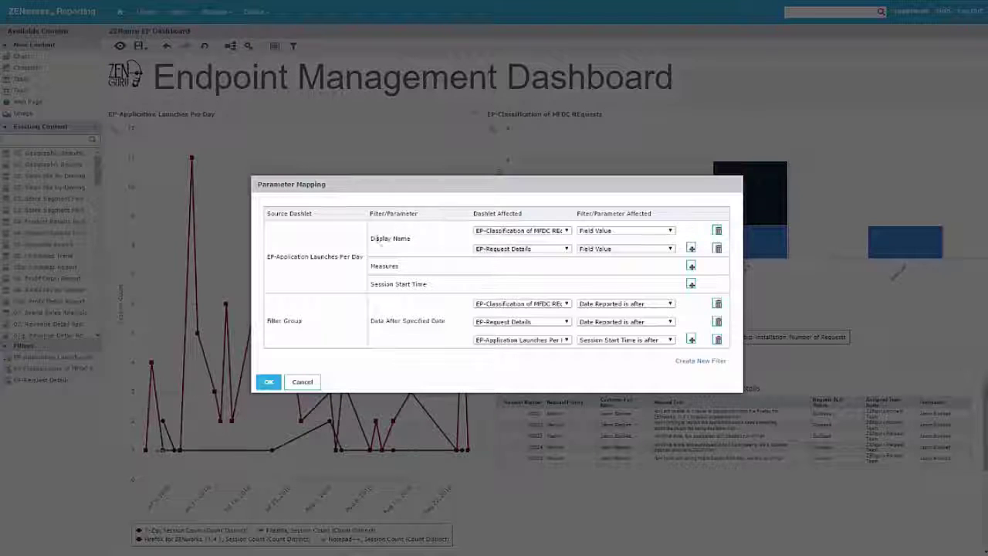
{"action": "left_click_drag", "start_coordinate": [416, 241], "coordinate": [372, 234]}
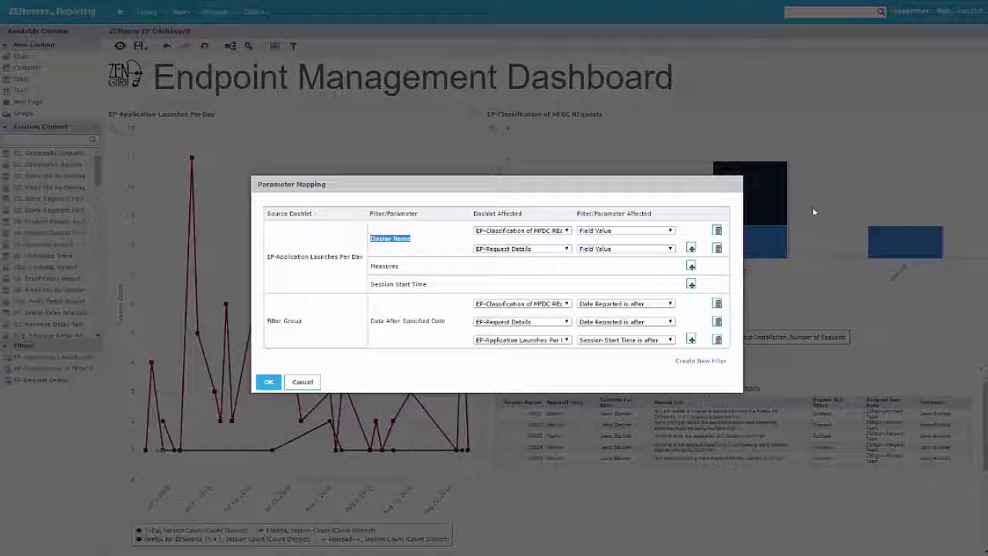
{"action": "left_click_drag", "start_coordinate": [301, 323], "coordinate": [266, 321]}
{"action": "left_click", "coordinate": [426, 319]}
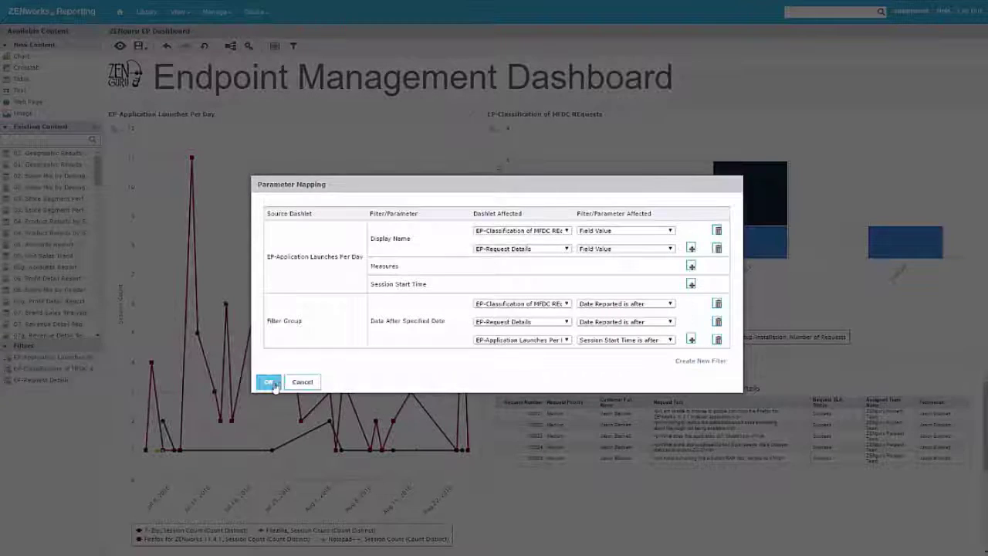
{"action": "left_click", "coordinate": [269, 381]}
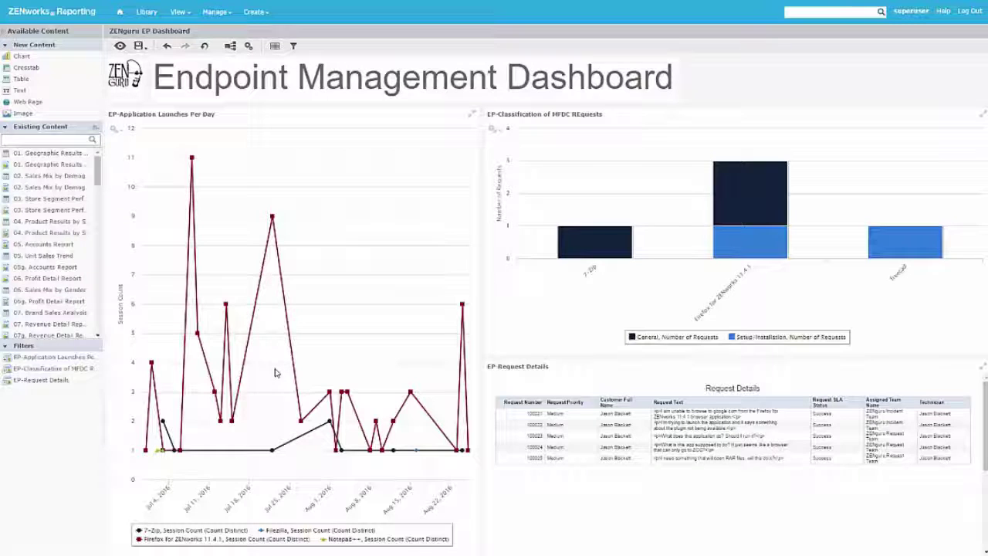
Preview the dashboard, test the launches chart's links for Firefox for ZENworks 11.4.1 and 7-Zip, and view EP-Request Details maximized.
{"action": "left_click", "coordinate": [121, 47]}
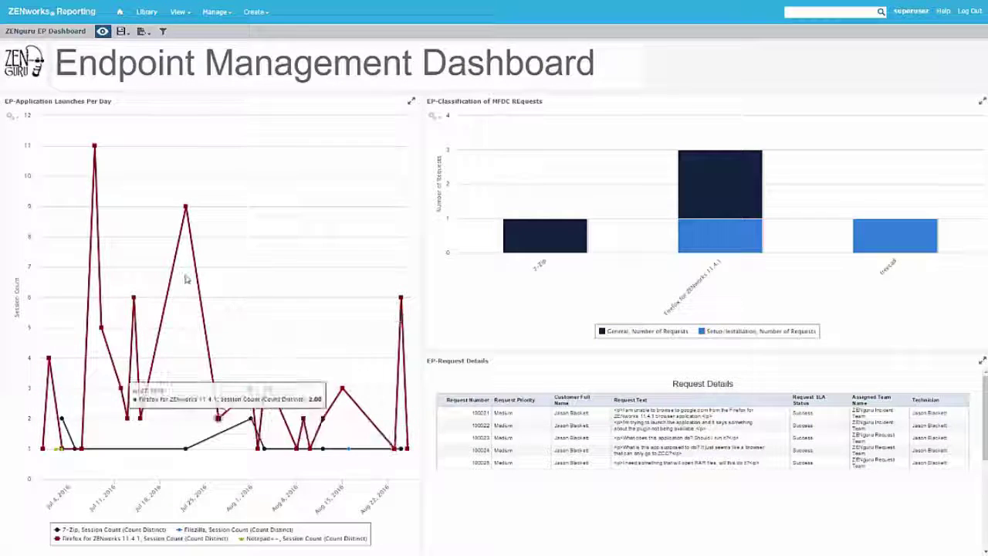
{"action": "left_click", "coordinate": [178, 242]}
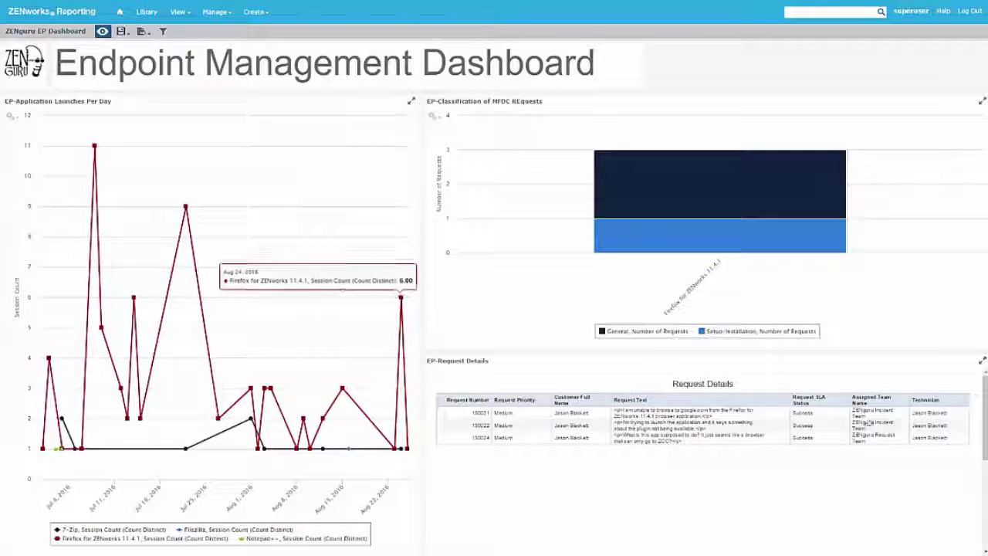
{"action": "mouse_move", "coordinate": [679, 250]}
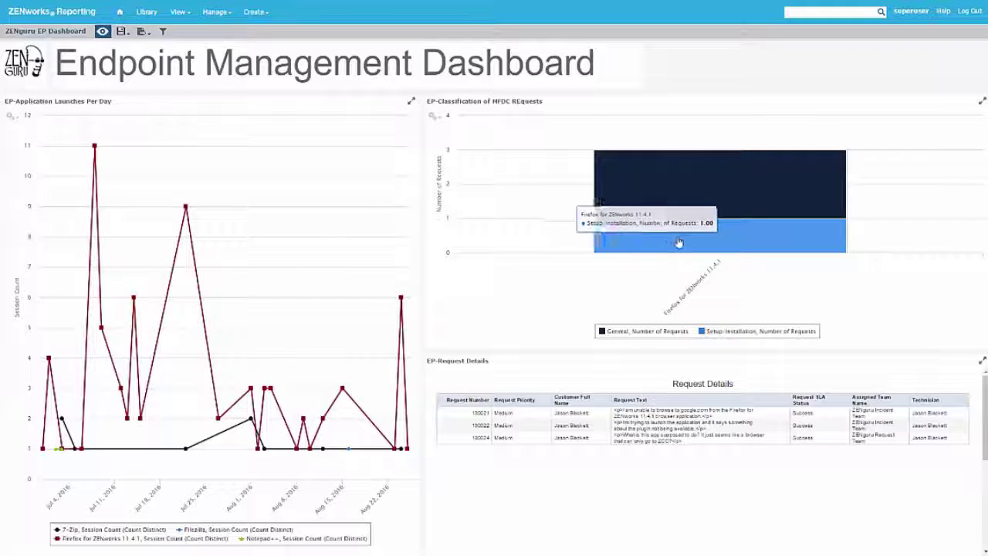
{"action": "mouse_move", "coordinate": [645, 179]}
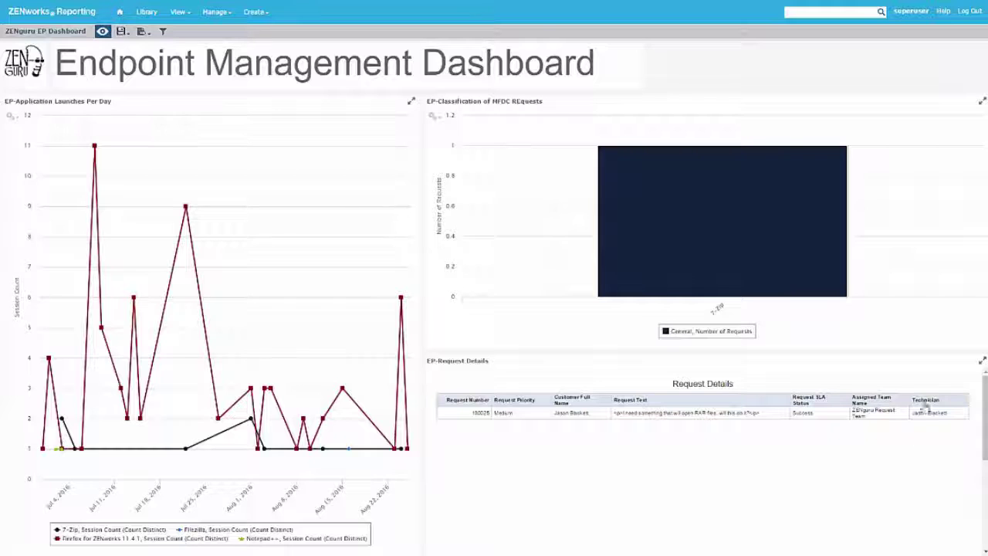
{"action": "left_click", "coordinate": [982, 360]}
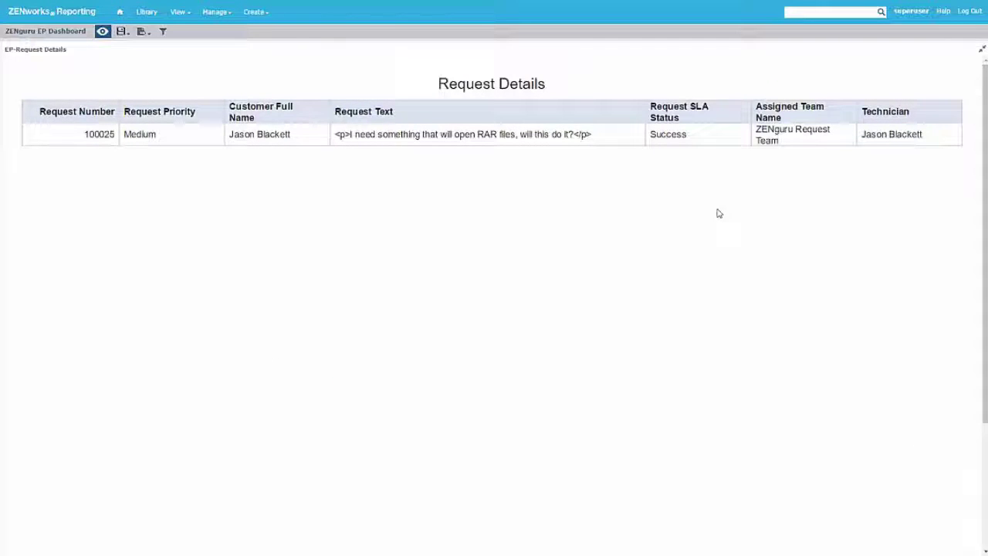
{"action": "left_click", "coordinate": [982, 49]}
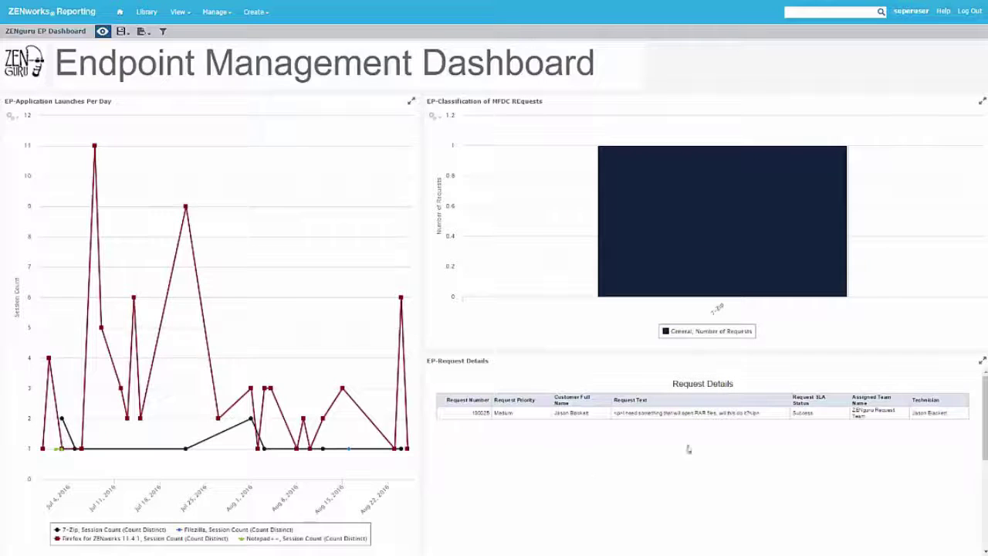
Apply DAY-60 as the Data After Specified Date filter and save the dashboard.
{"action": "left_click", "coordinate": [163, 31]}
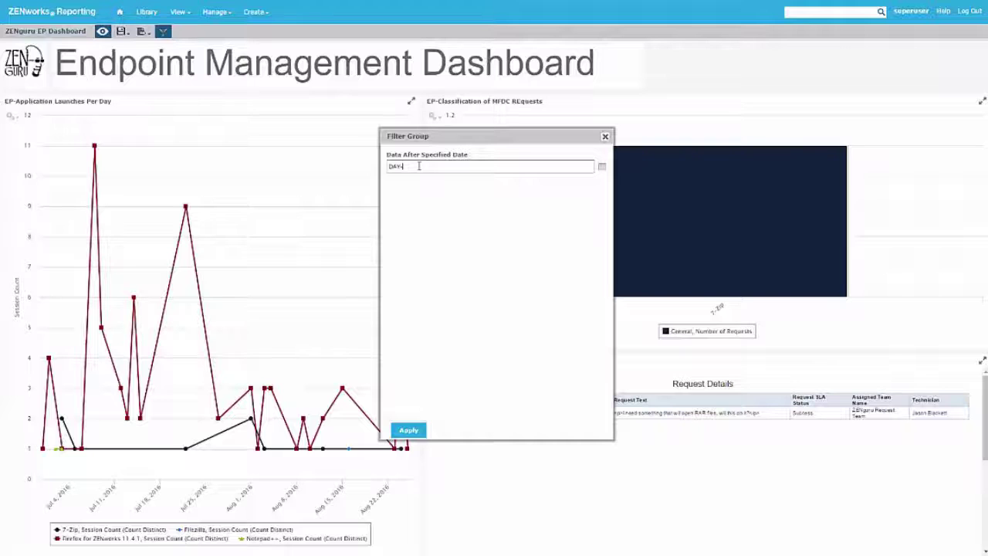
{"action": "type", "text": "60"}
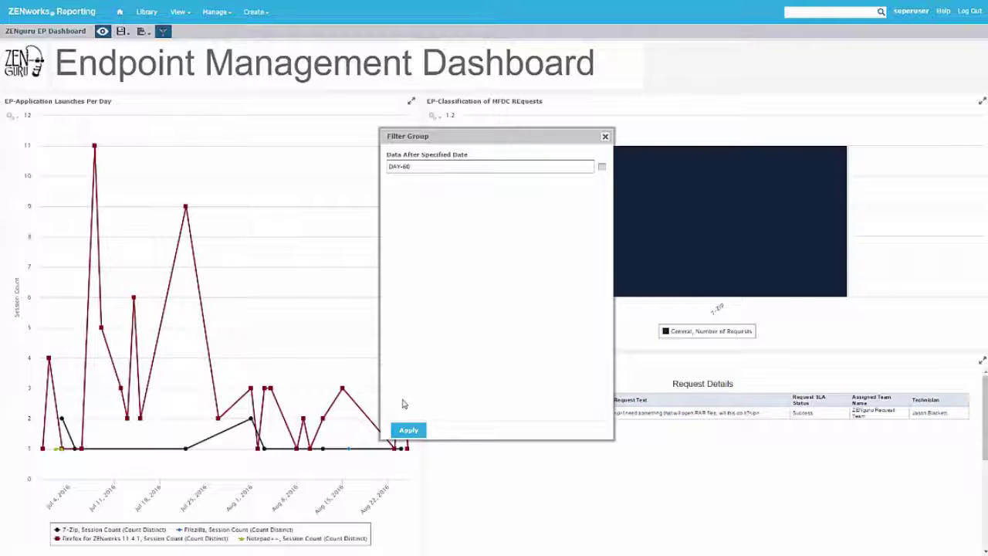
{"action": "left_click", "coordinate": [408, 430]}
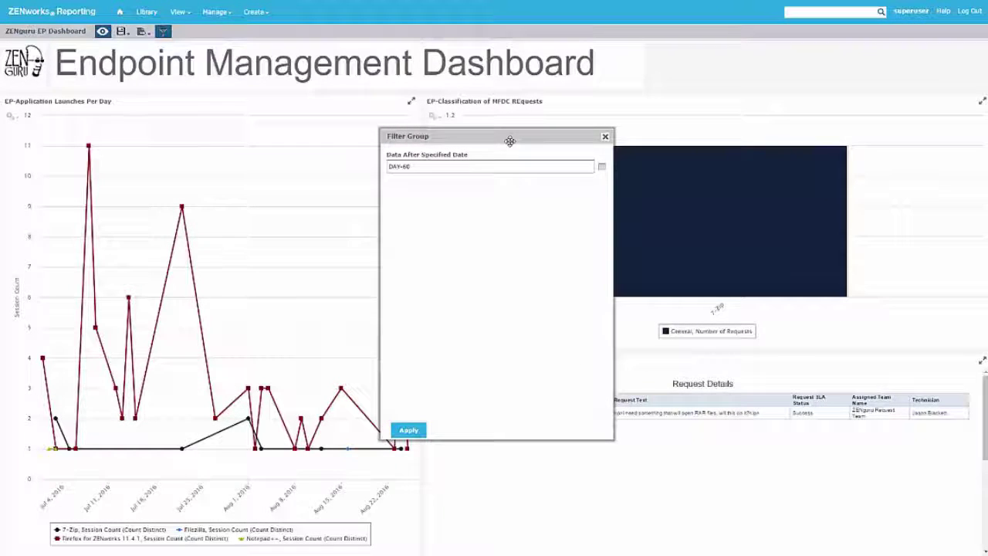
{"action": "left_click", "coordinate": [605, 137]}
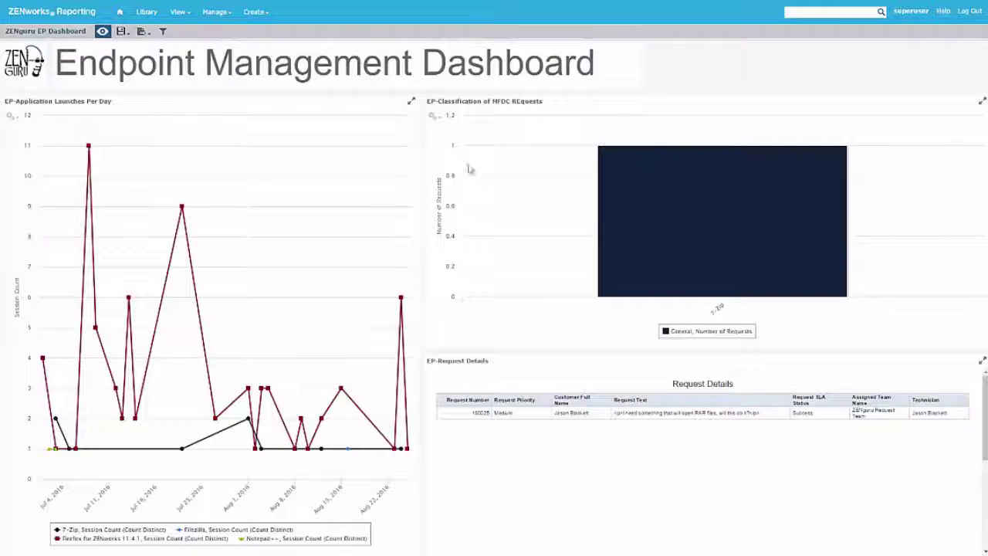
{"action": "left_click", "coordinate": [120, 33]}
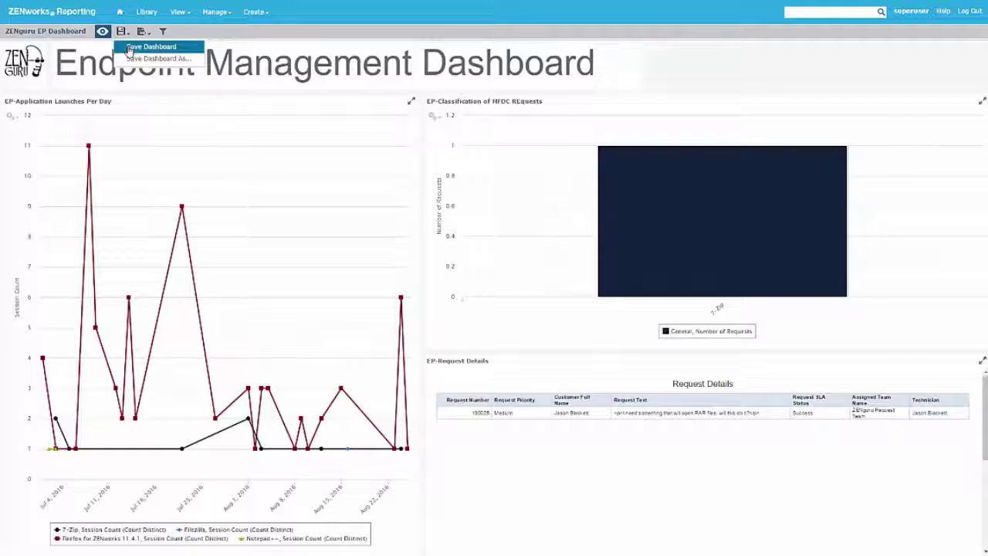
{"action": "left_click", "coordinate": [129, 47]}
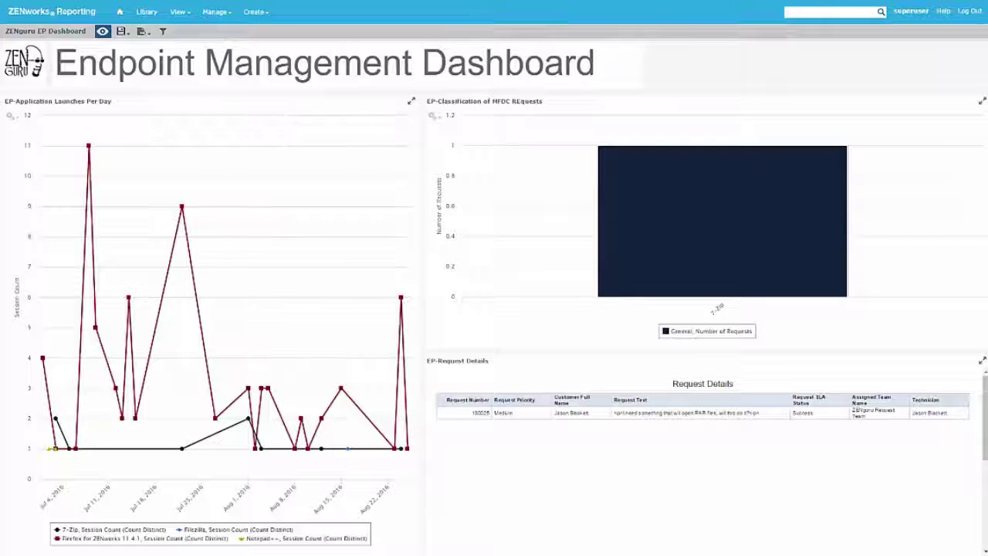
Try to reload the dashboard designer page without its header by appending &decorate=no to the page address.
{"action": "type", "text": "&deco"}
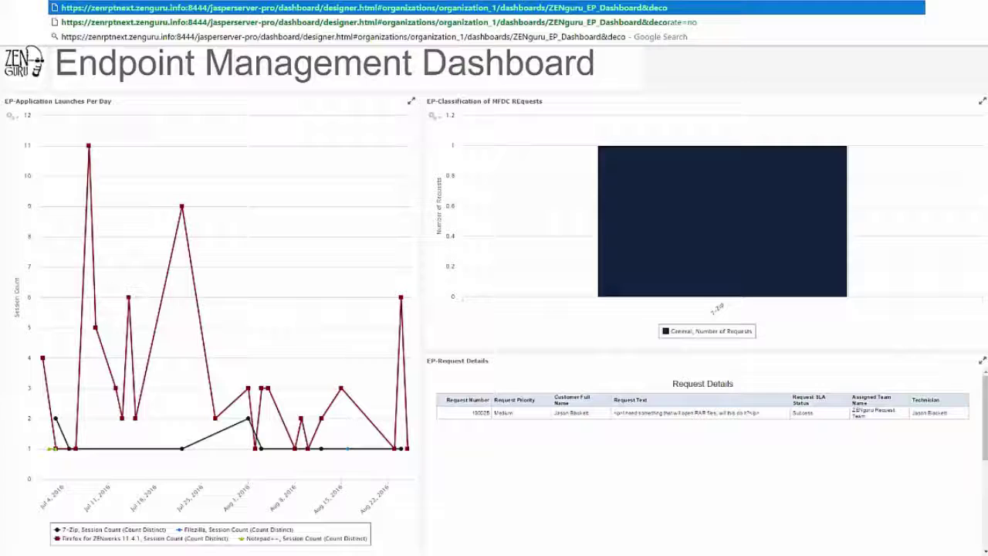
{"action": "key", "text": "Down"}
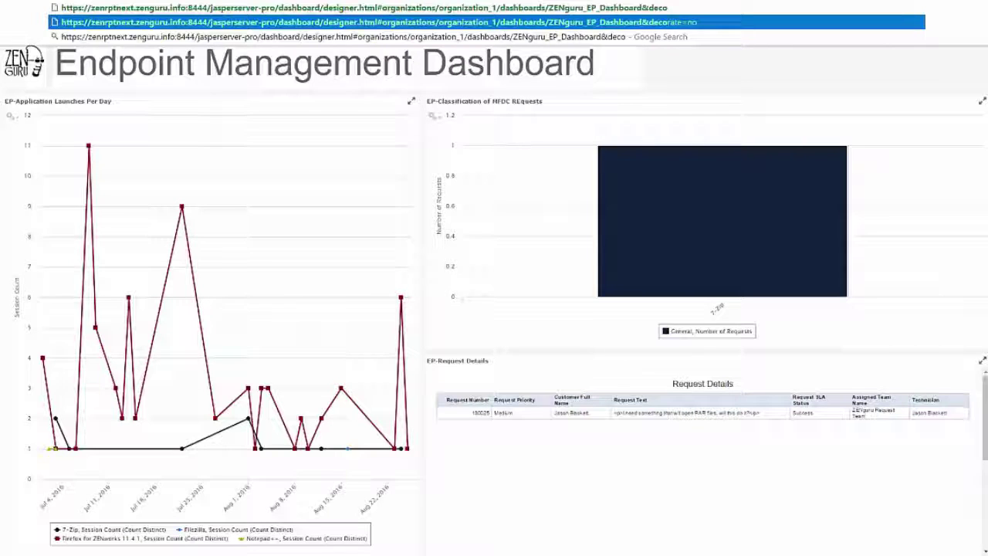
{"action": "key", "text": "Return"}
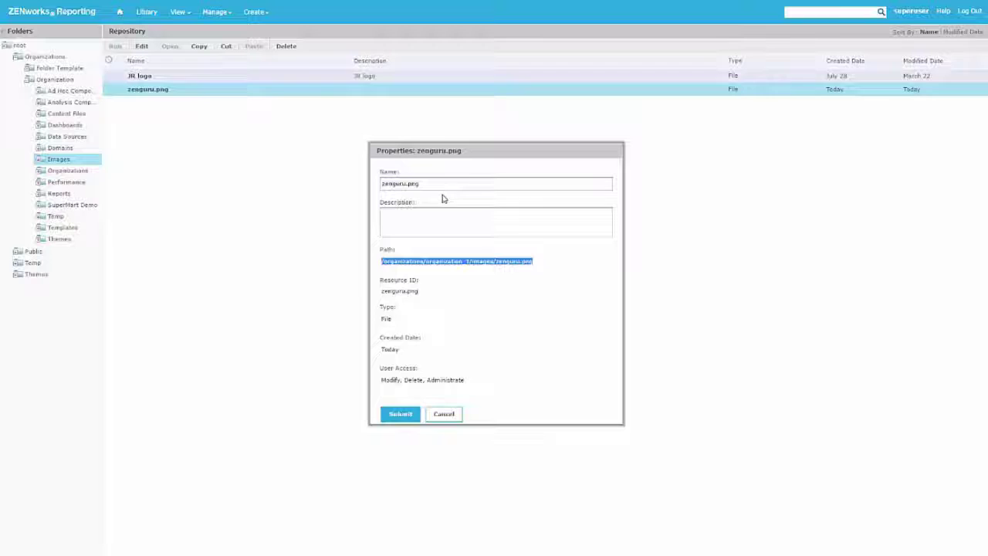
Cancel the zenguru.png properties and run the ZENguru EP Dashboard from the library.
{"action": "left_click", "coordinate": [447, 413]}
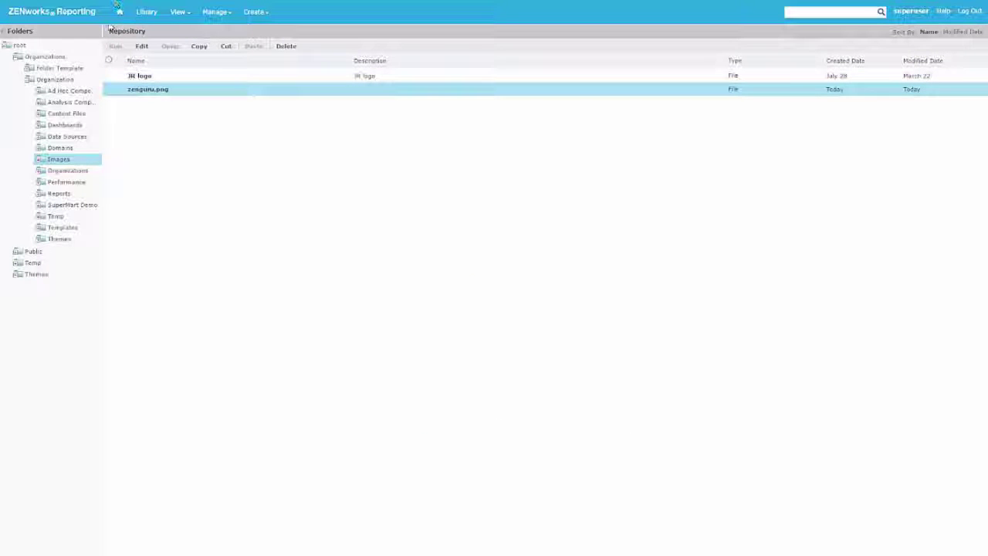
{"action": "left_click", "coordinate": [145, 12]}
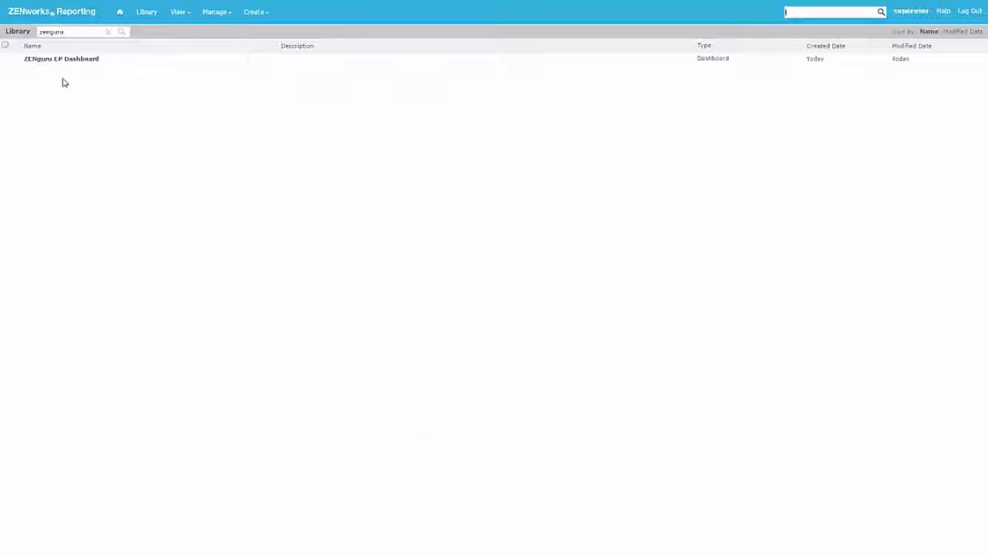
{"action": "right_click", "coordinate": [59, 62]}
{"action": "left_click", "coordinate": [89, 78]}
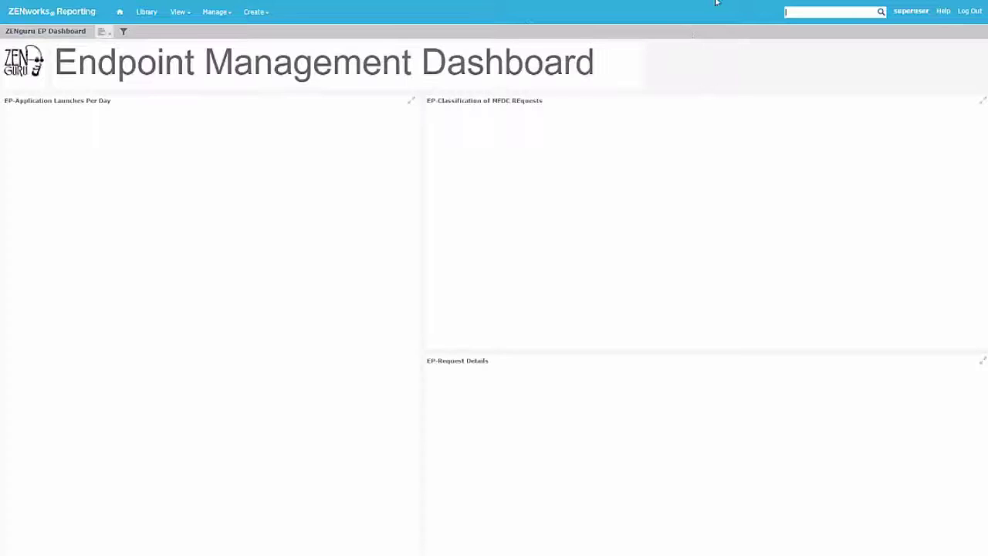
Load the dashboard viewer with ?decorate=no inserted after viewer.html in the address, and show the page full screen.
{"action": "key", "text": "ctrl+l"}
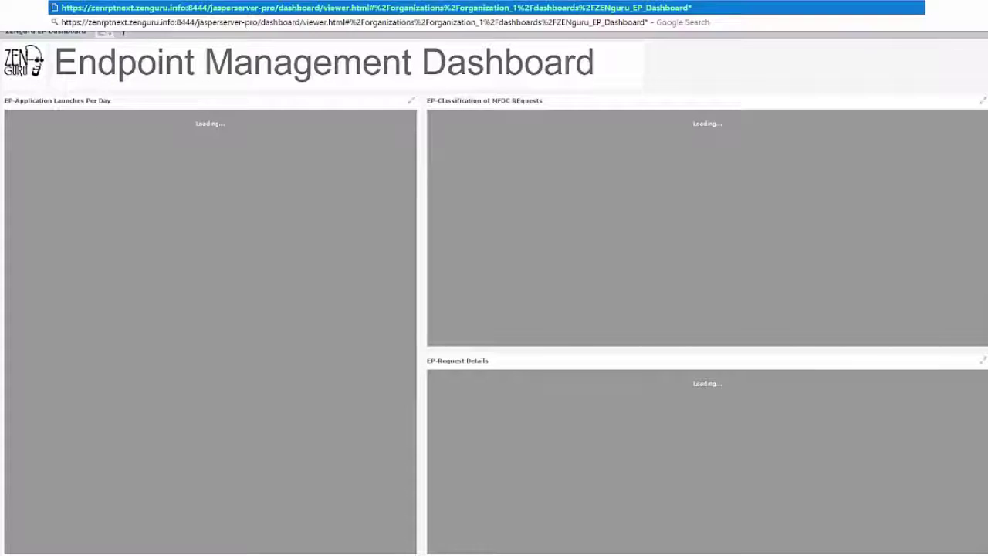
{"action": "type", "text": "&de"}
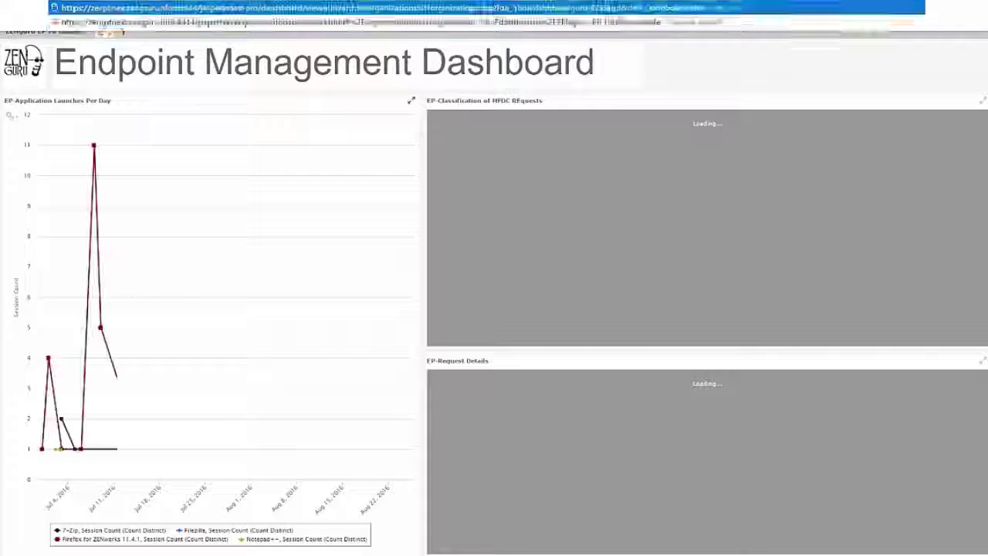
{"action": "key", "text": "Escape"}
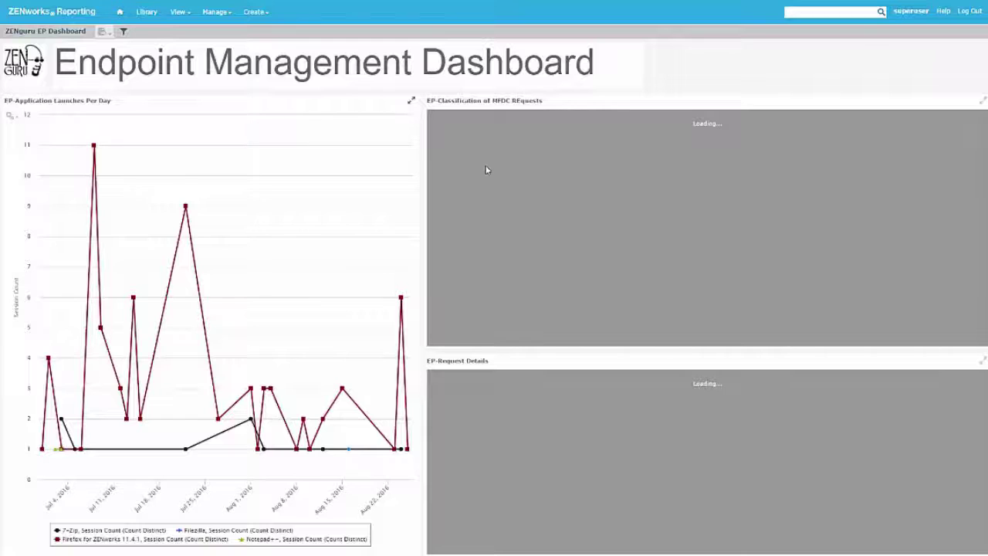
{"action": "left_click", "coordinate": [120, 11]}
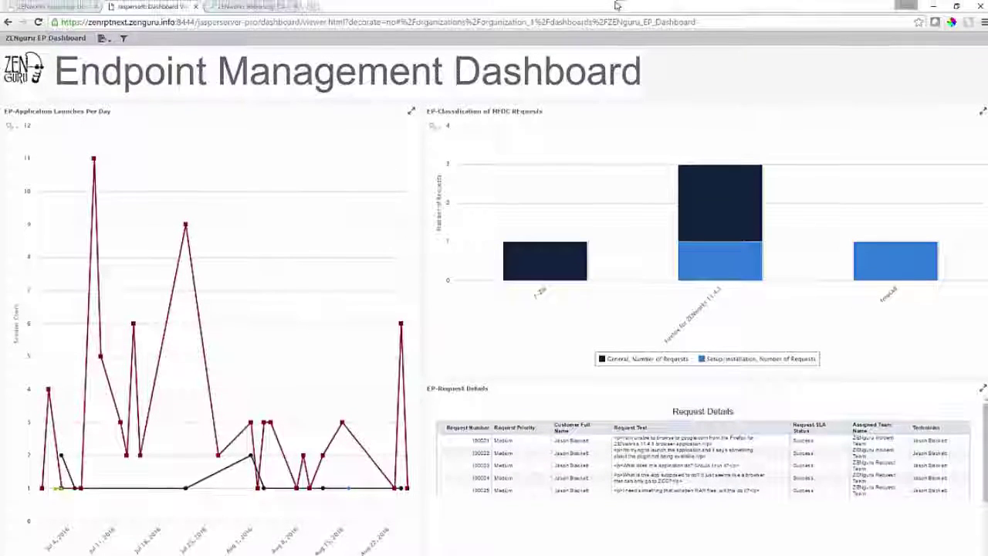
{"action": "key", "text": "F11"}
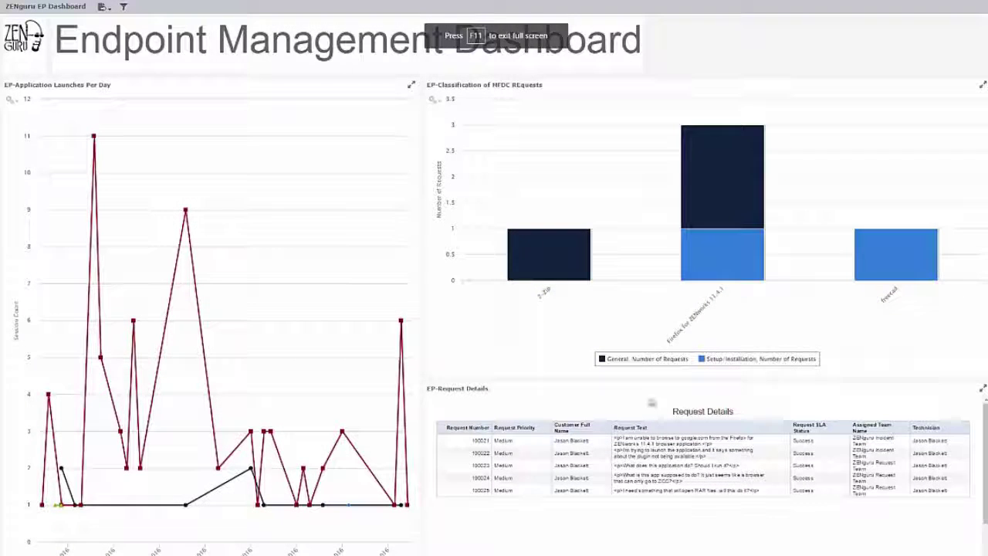